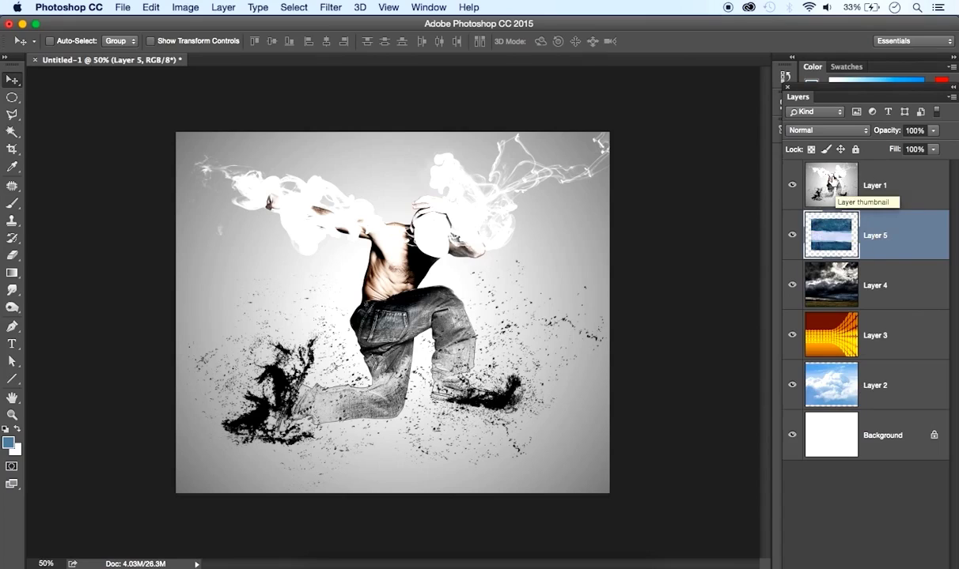
Step: Hide dancer Layer 1 and scale blue texture Layer 5 to about 127% by 137% to fill the canvas
click(874, 188)
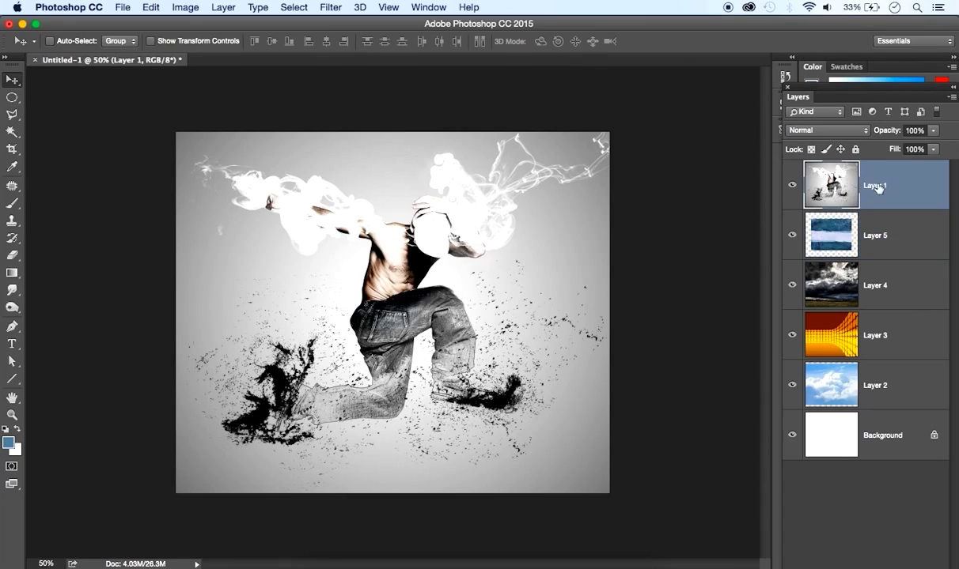
click(792, 186)
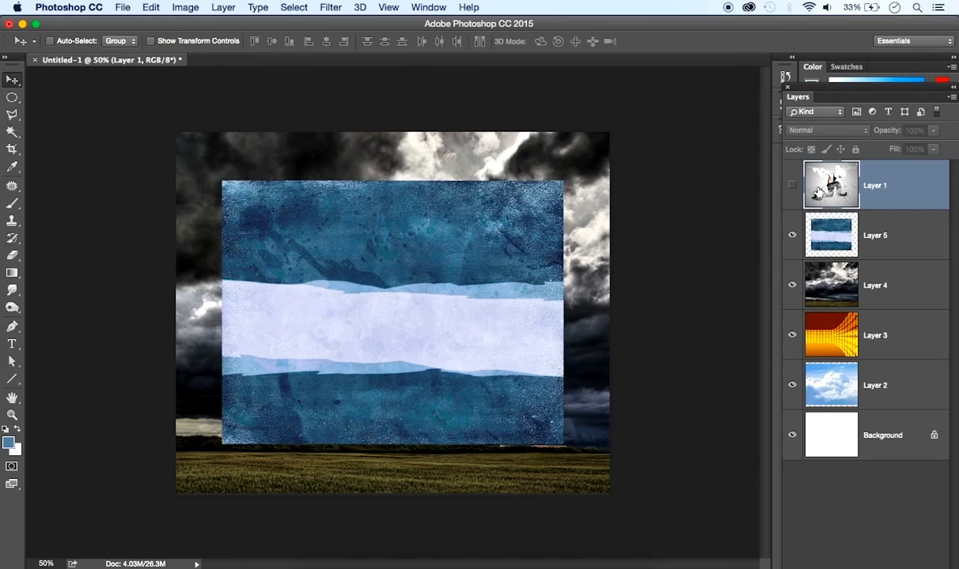
click(907, 246)
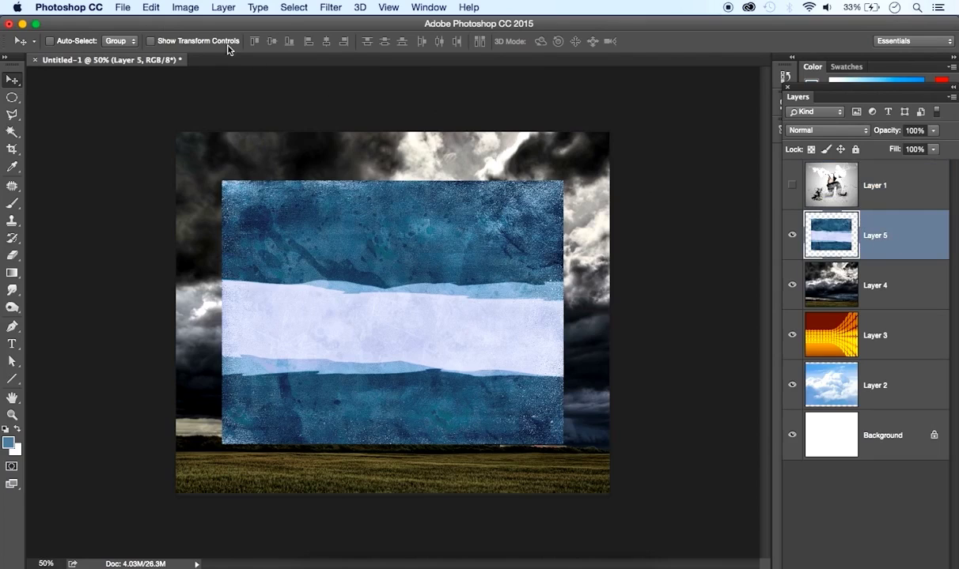
click(151, 7)
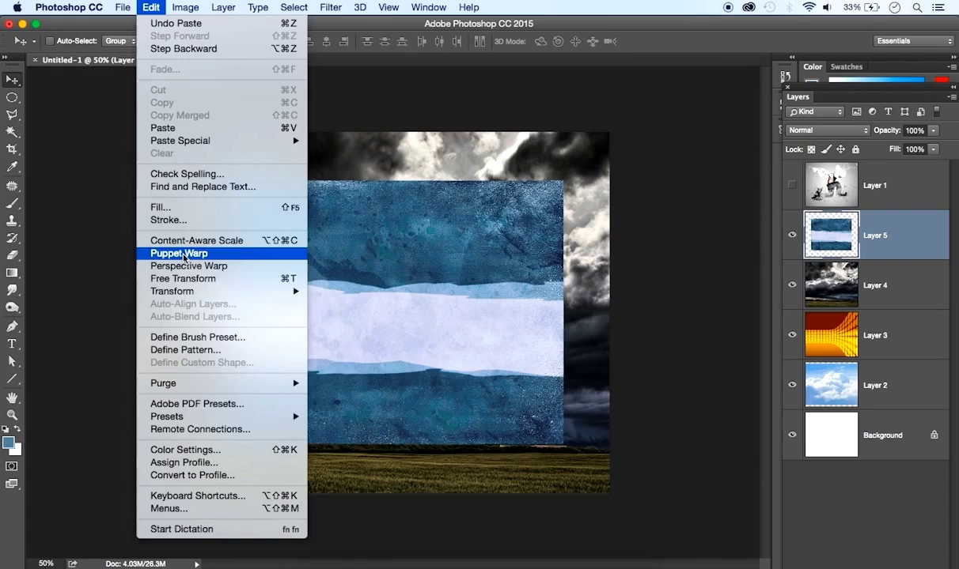
mouse_move(174, 290)
click(332, 312)
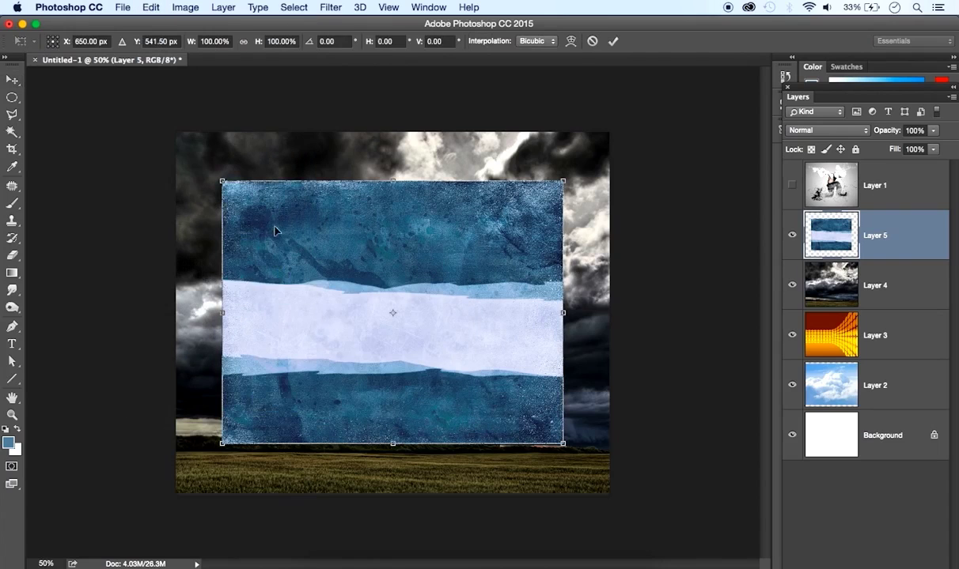
drag(221, 181, 176, 132)
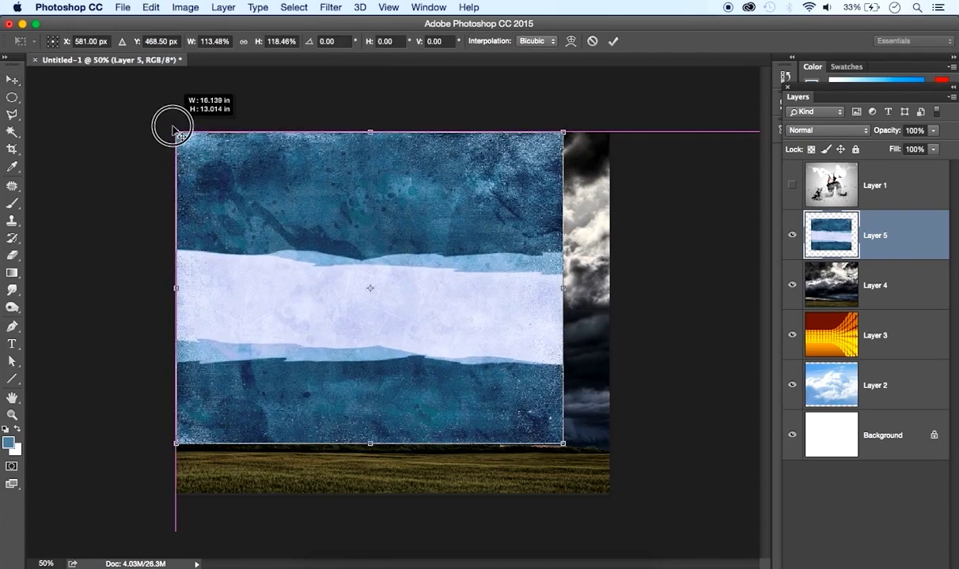
drag(560, 442, 608, 491)
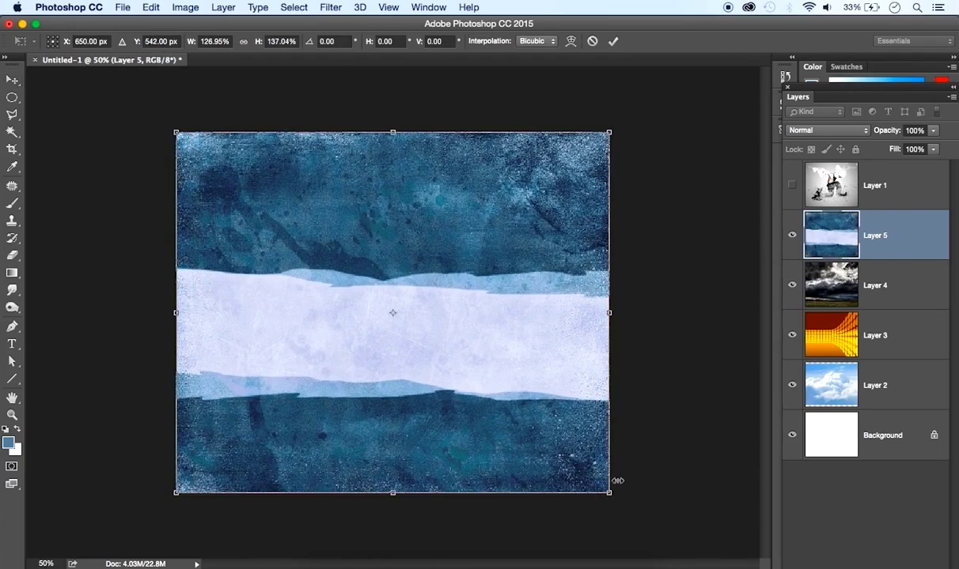
click(614, 42)
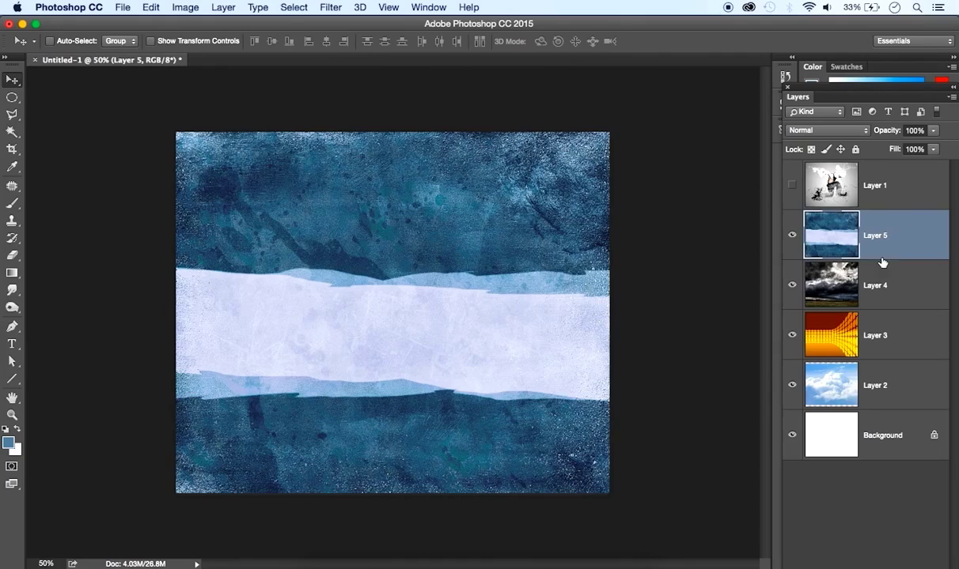
Step: Hide the blue texture, storm clouds and orange dot pattern layers (Layers 5, 4 and 3)
click(791, 238)
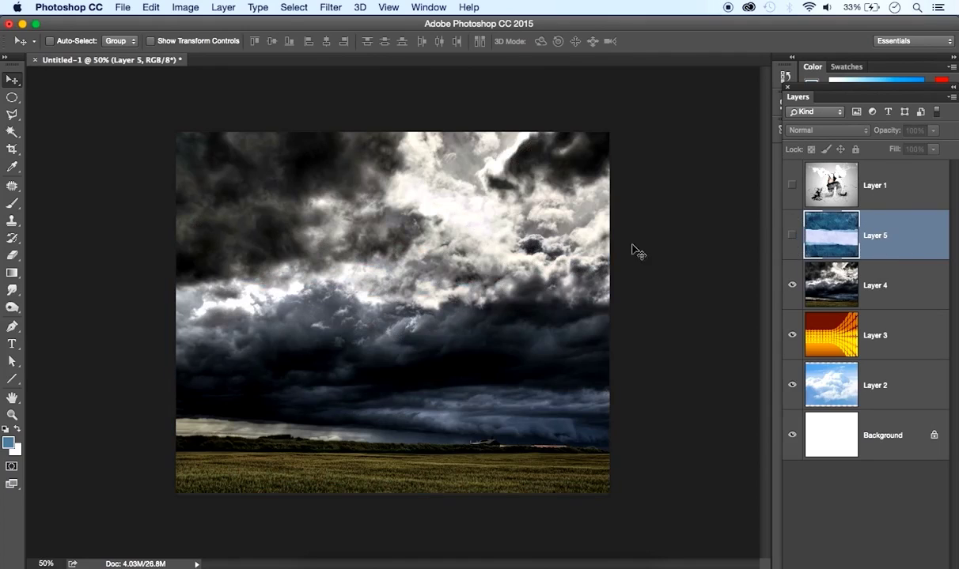
click(792, 287)
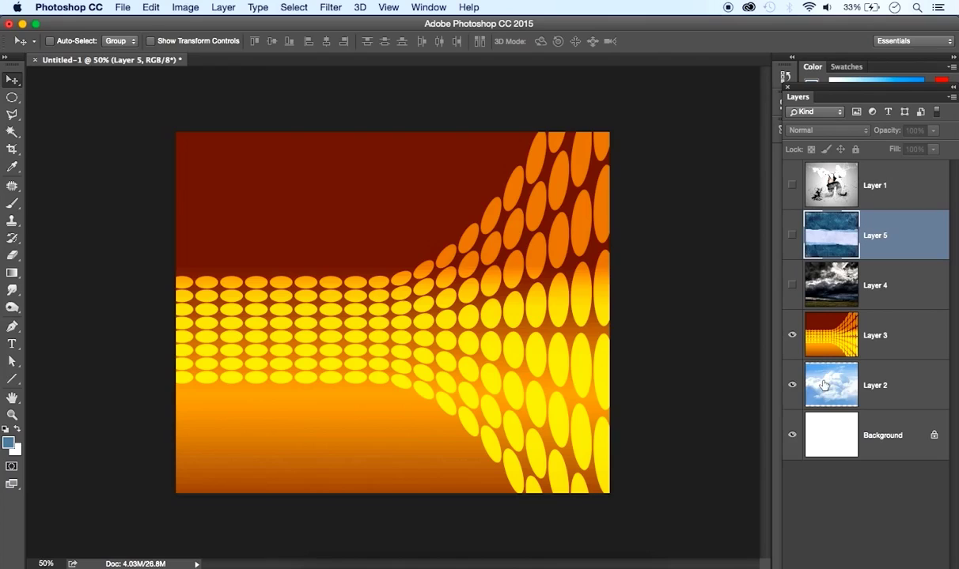
click(792, 337)
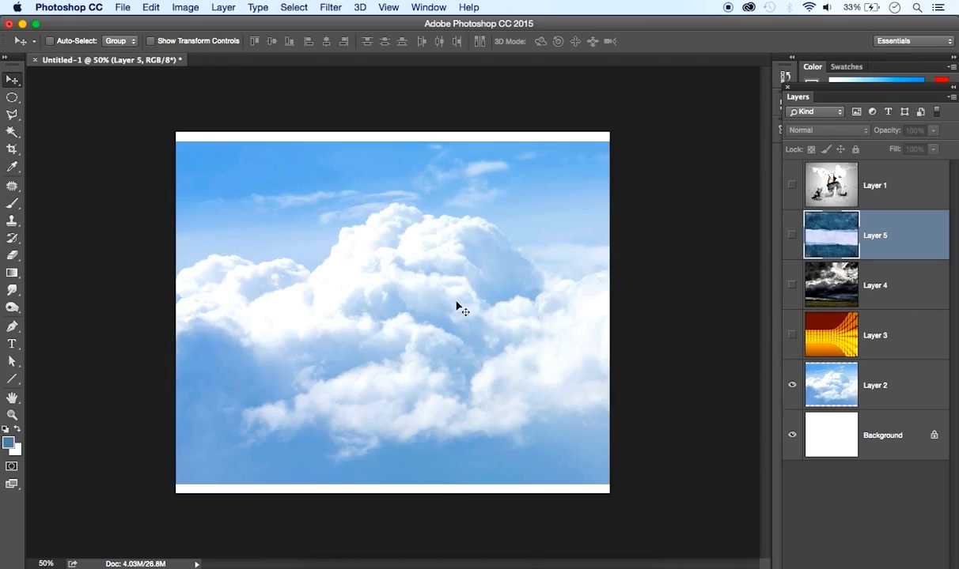
Step: Scale sky clouds Layer 2 past the canvas top and bottom so no white strips remain
click(914, 384)
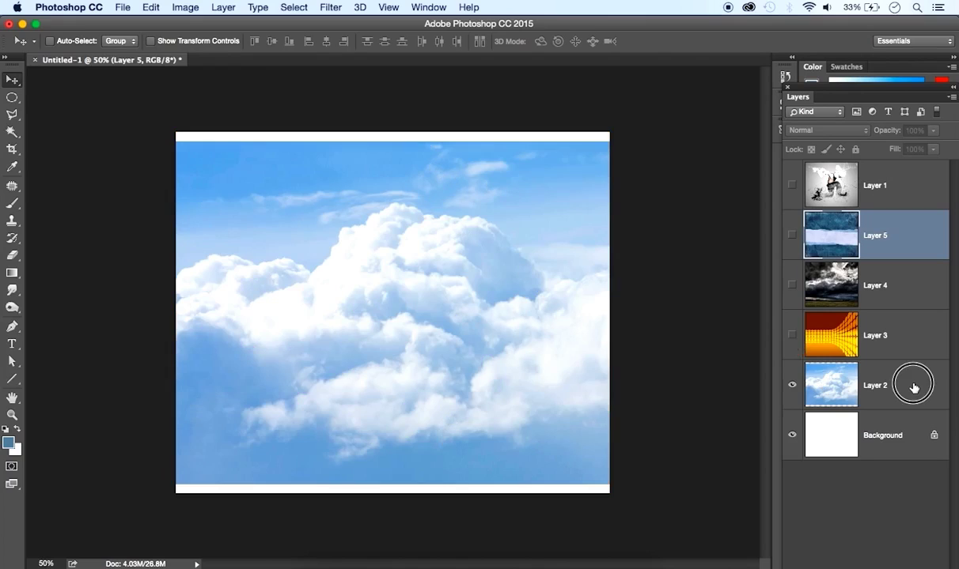
click(150, 8)
mouse_move(255, 289)
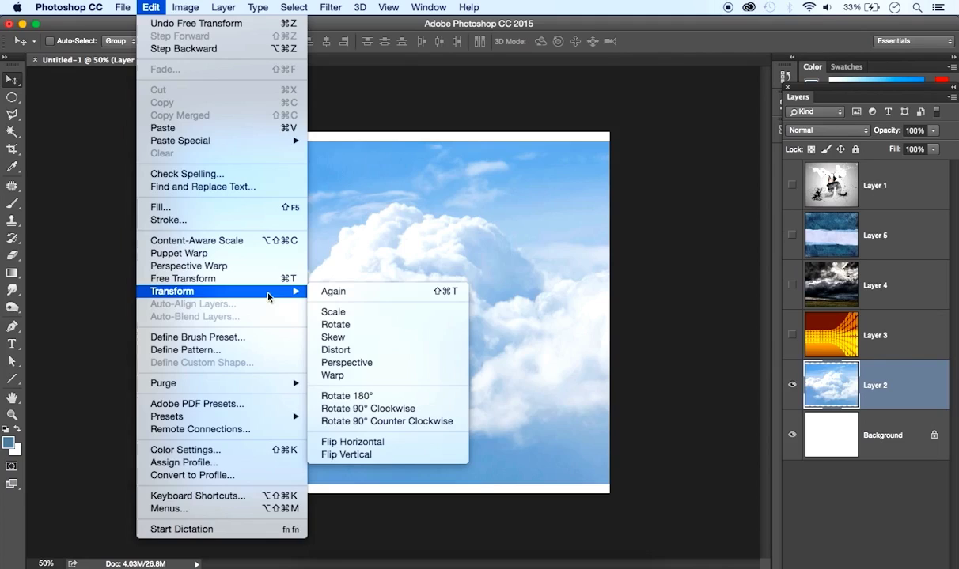
click(331, 311)
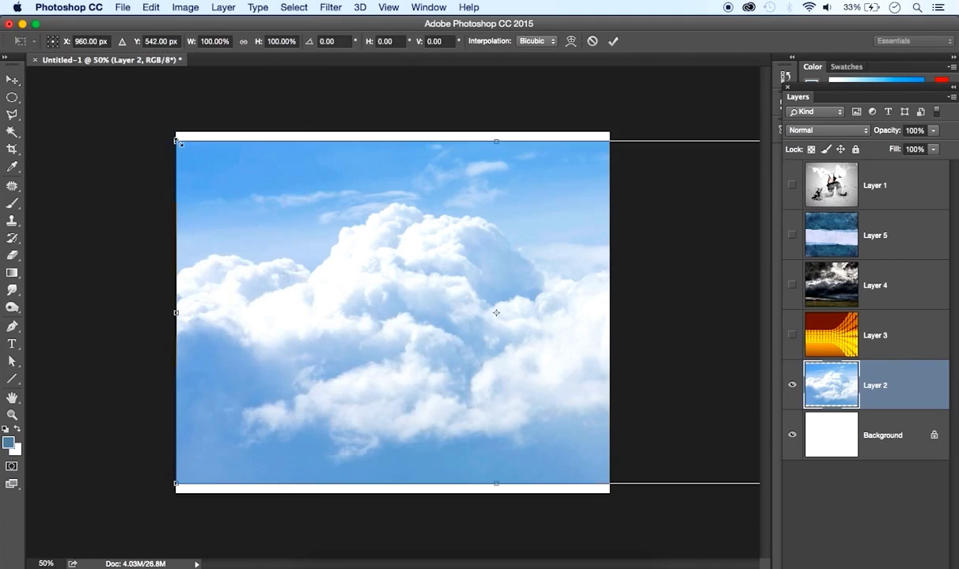
drag(177, 134, 166, 126)
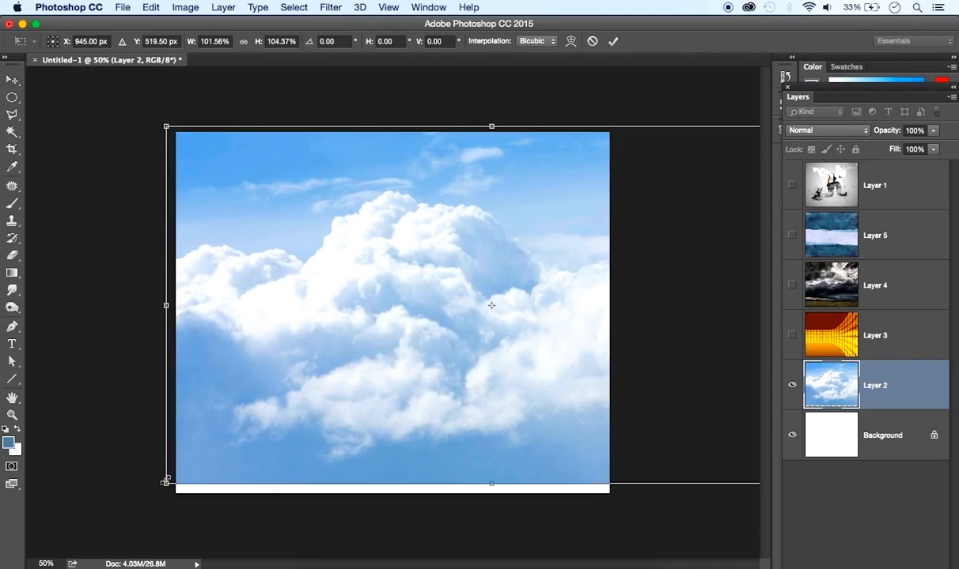
drag(166, 484, 78, 494)
click(613, 42)
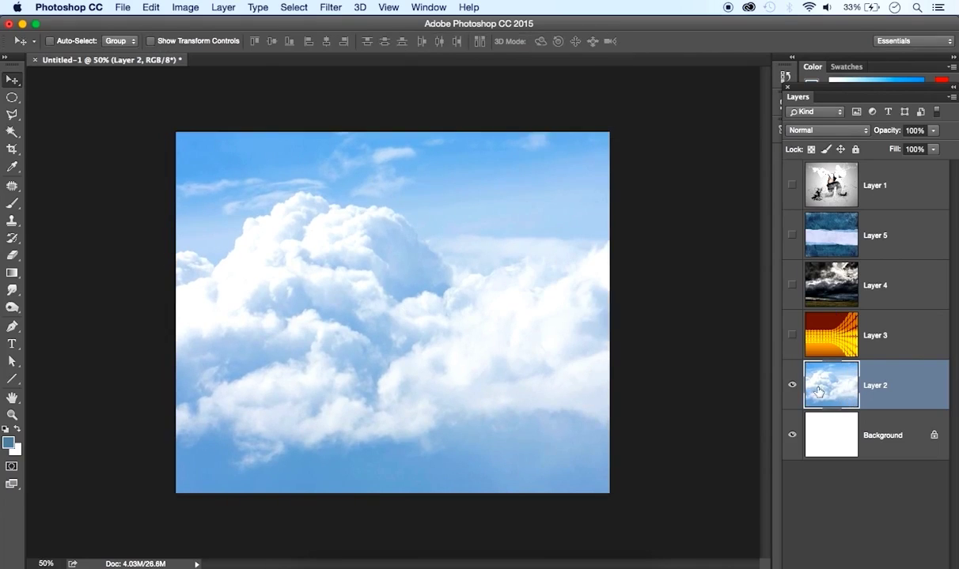
Step: Make the orange dot, storm clouds, blue texture and dancer layers visible again
click(791, 335)
click(791, 285)
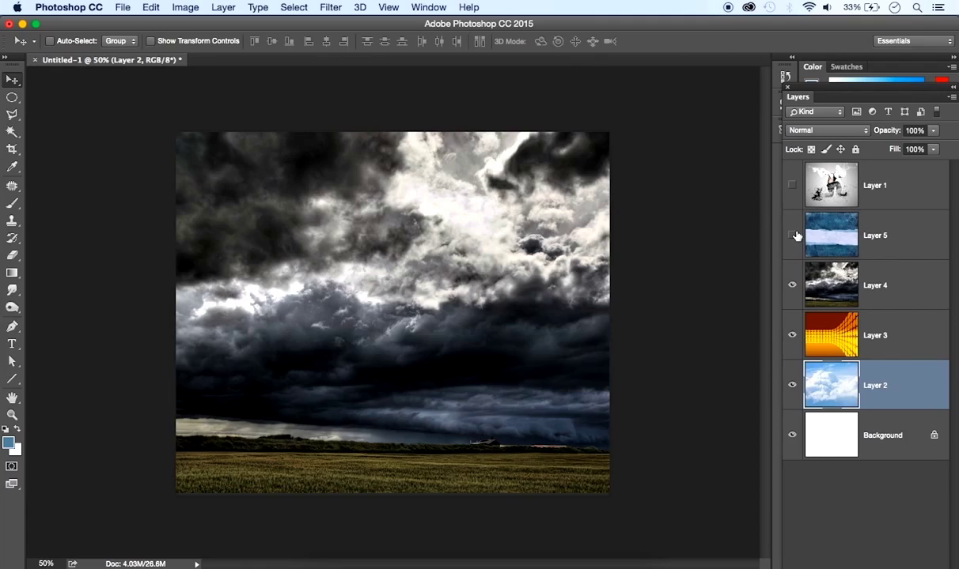
click(792, 235)
click(791, 185)
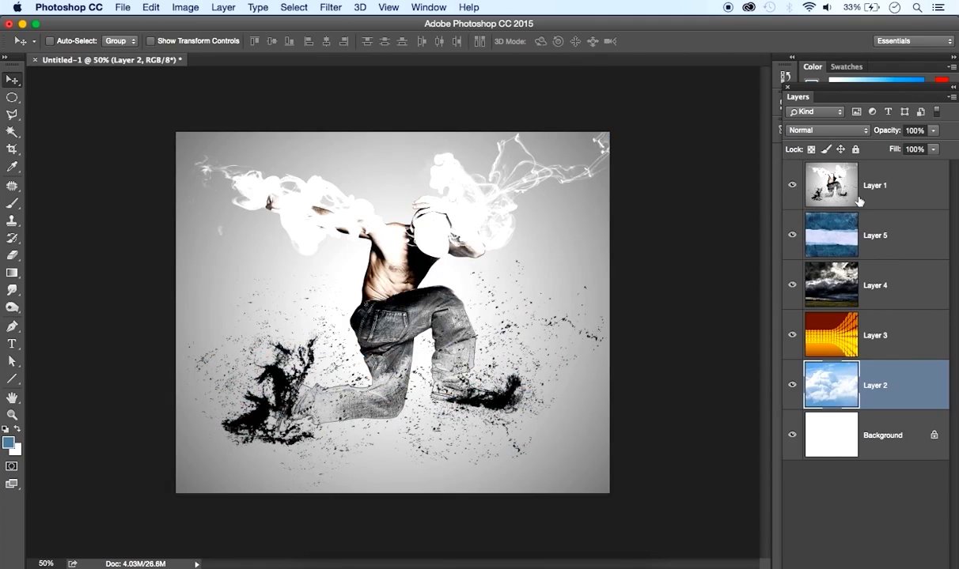
Step: Set dancer Layer 1's blend mode to Multiply, keeping the three texture layers visible
click(903, 197)
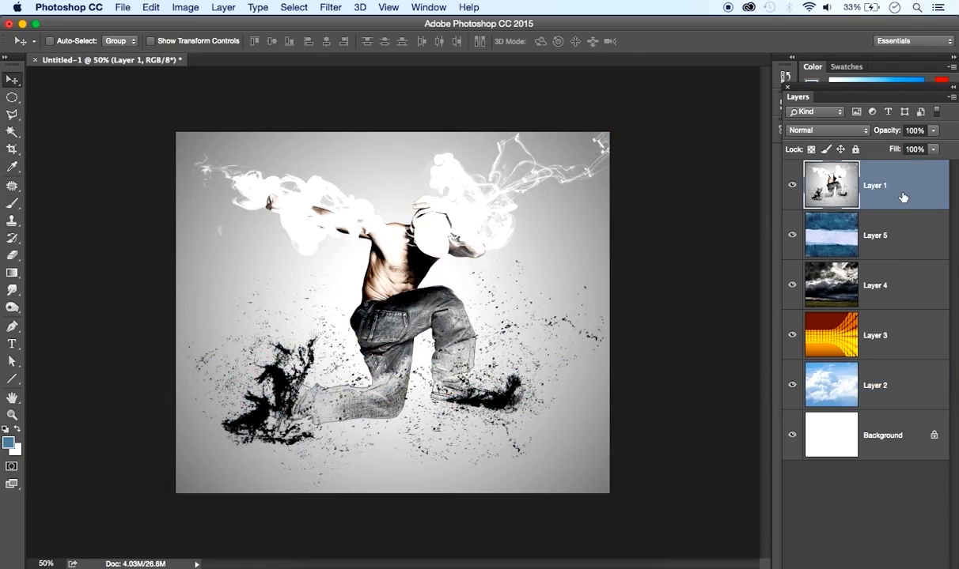
click(840, 134)
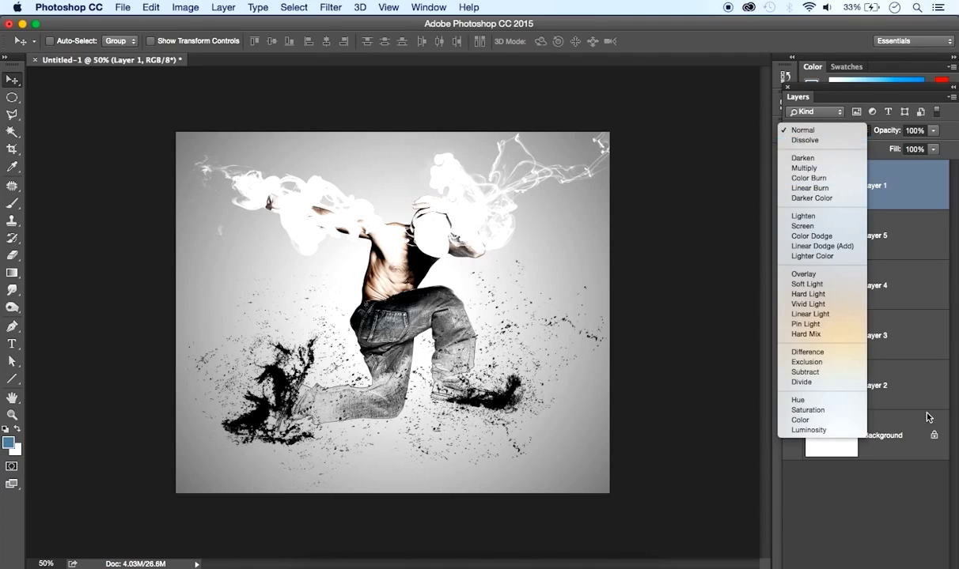
click(823, 168)
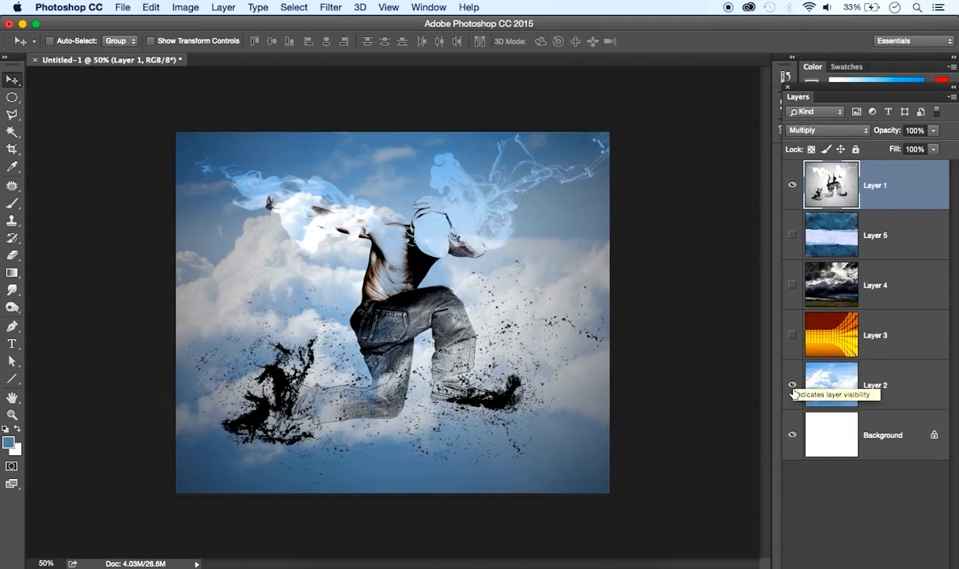
click(791, 335)
click(791, 286)
click(792, 236)
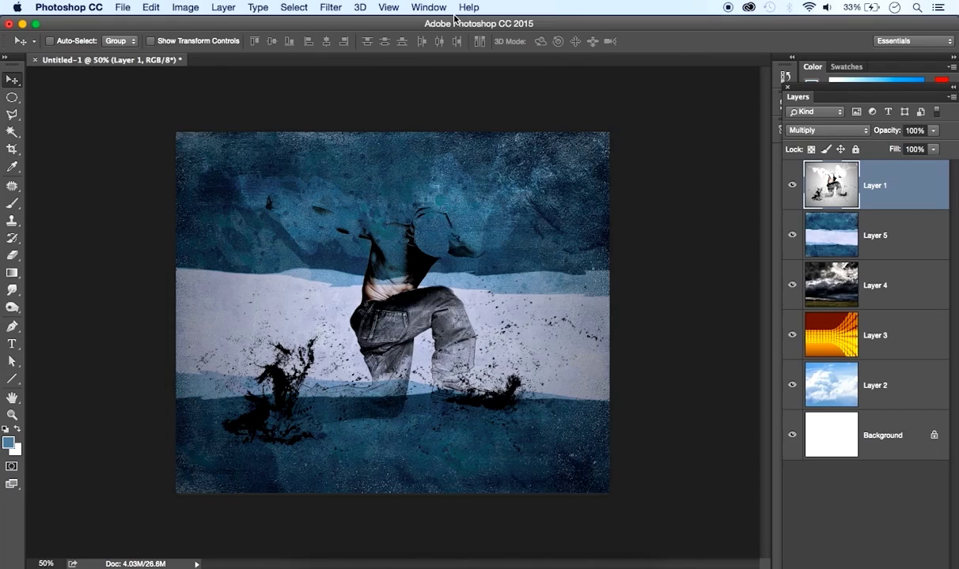
Step: Show a taller Timeline panel and create a video timeline with each layer as a 5-second clip
click(428, 7)
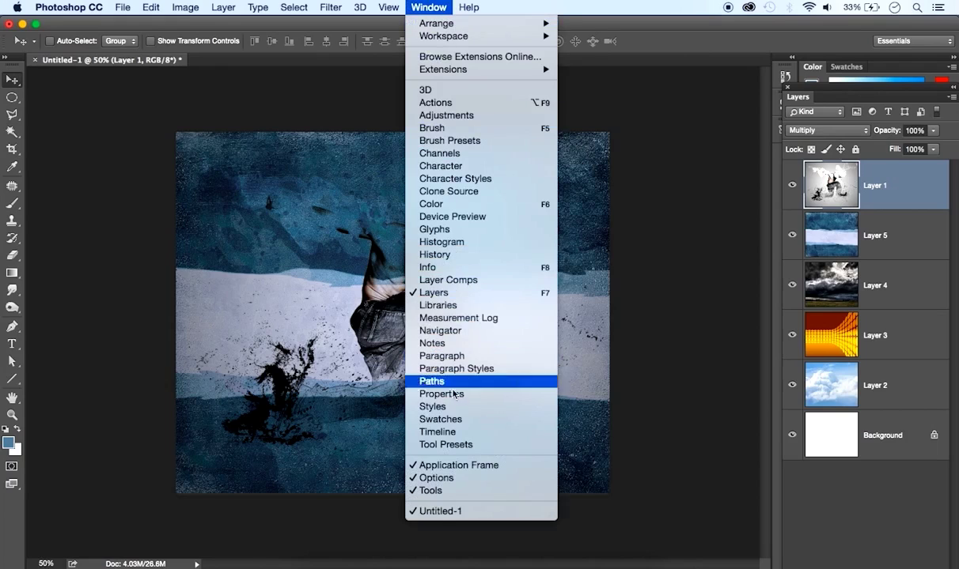
click(442, 433)
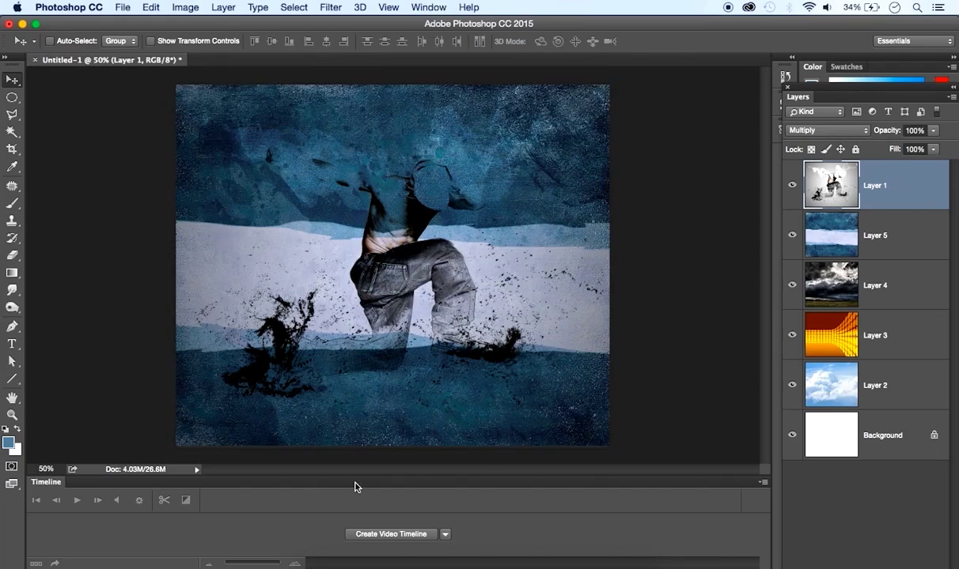
drag(358, 474, 364, 396)
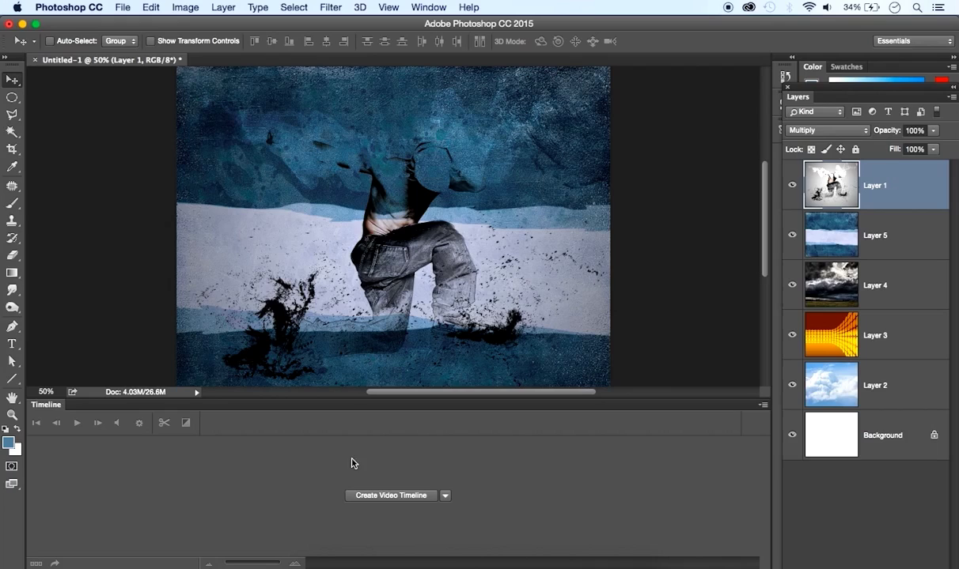
click(446, 496)
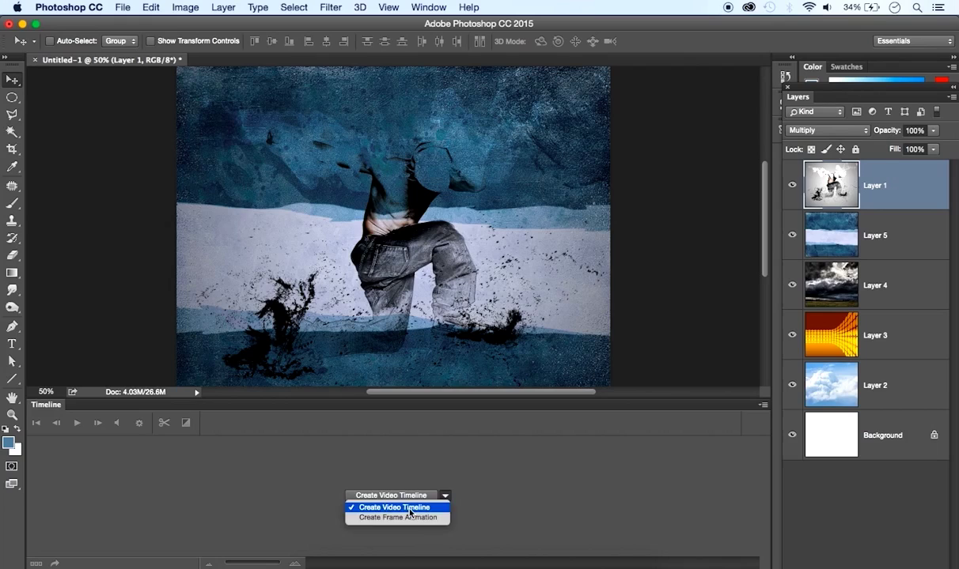
click(414, 509)
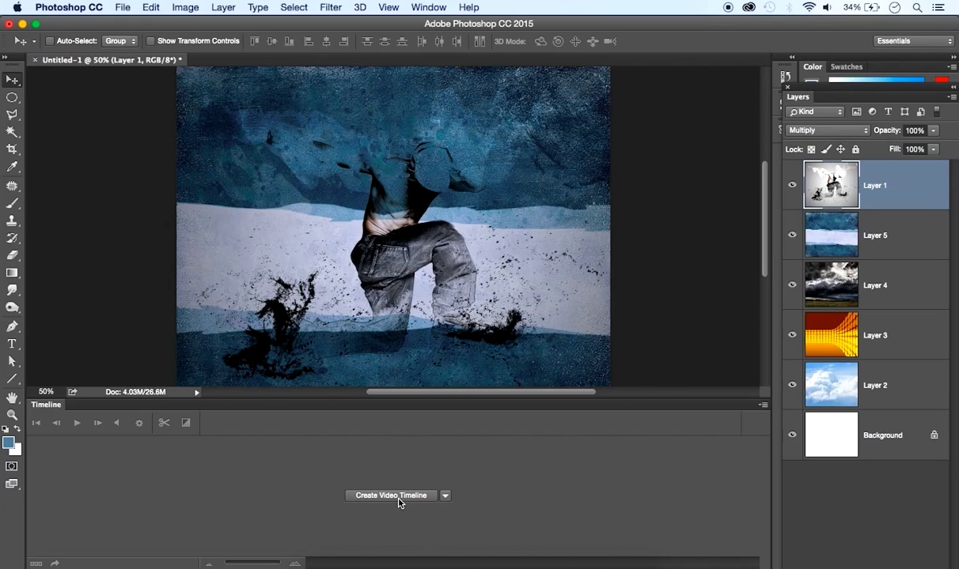
click(399, 498)
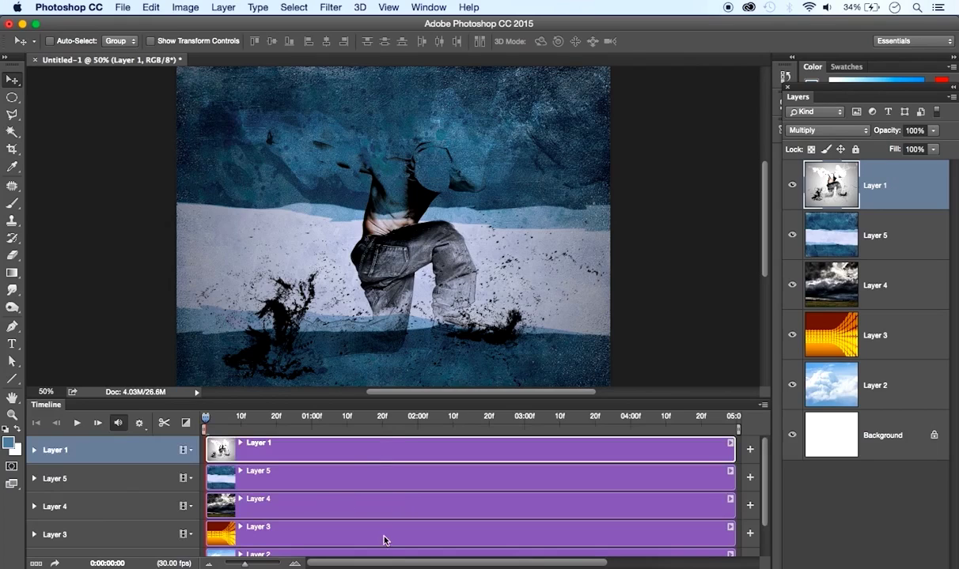
Step: Reveal all layer tracks, then trim the Layer 5 clip to 02:06 and Layer 4 to 01:29
drag(538, 395, 553, 307)
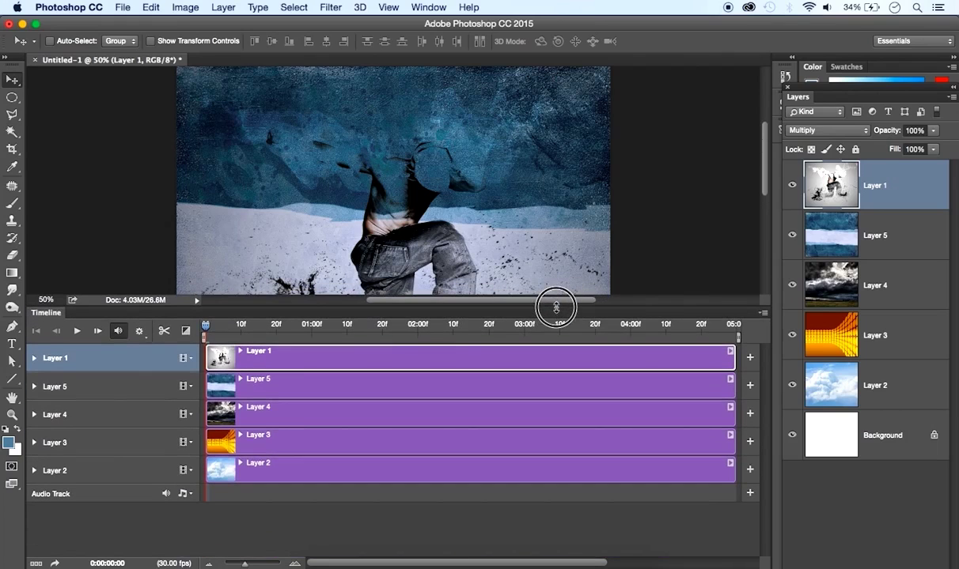
click(734, 385)
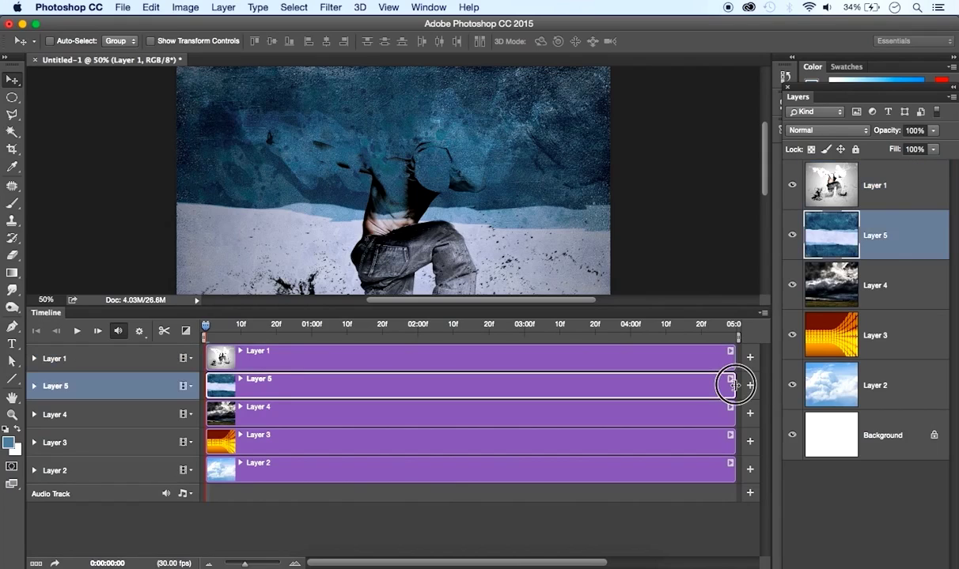
drag(734, 385, 513, 387)
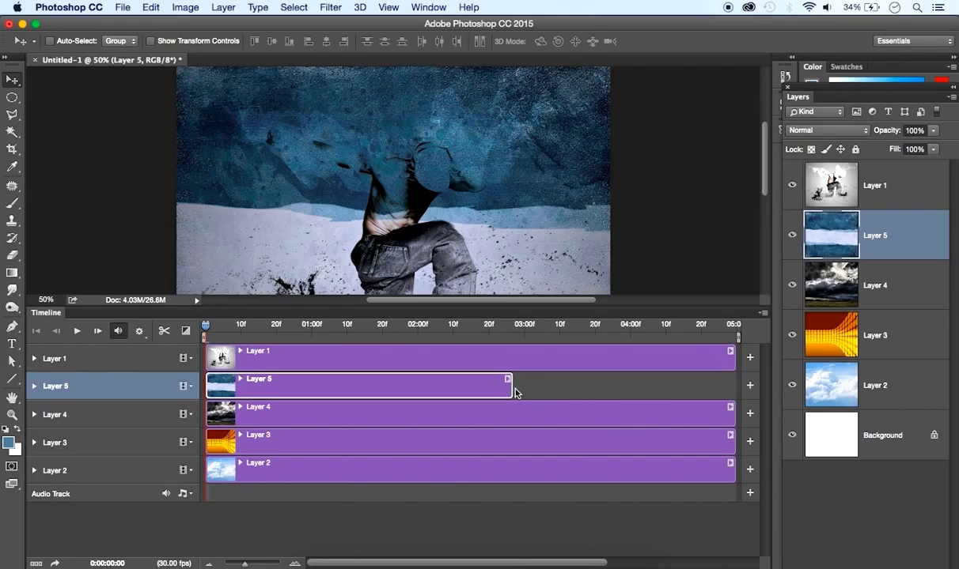
drag(511, 386, 502, 386)
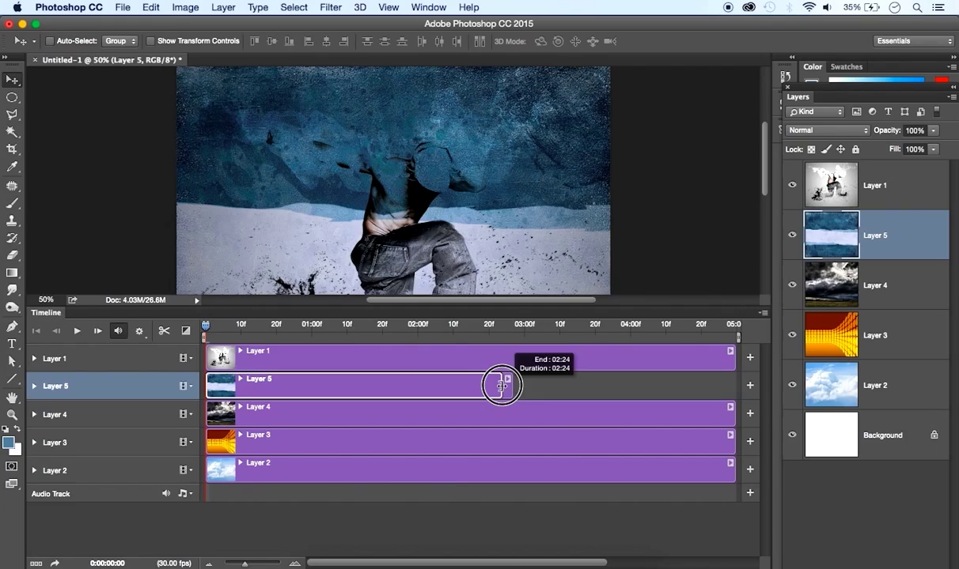
drag(502, 386, 414, 386)
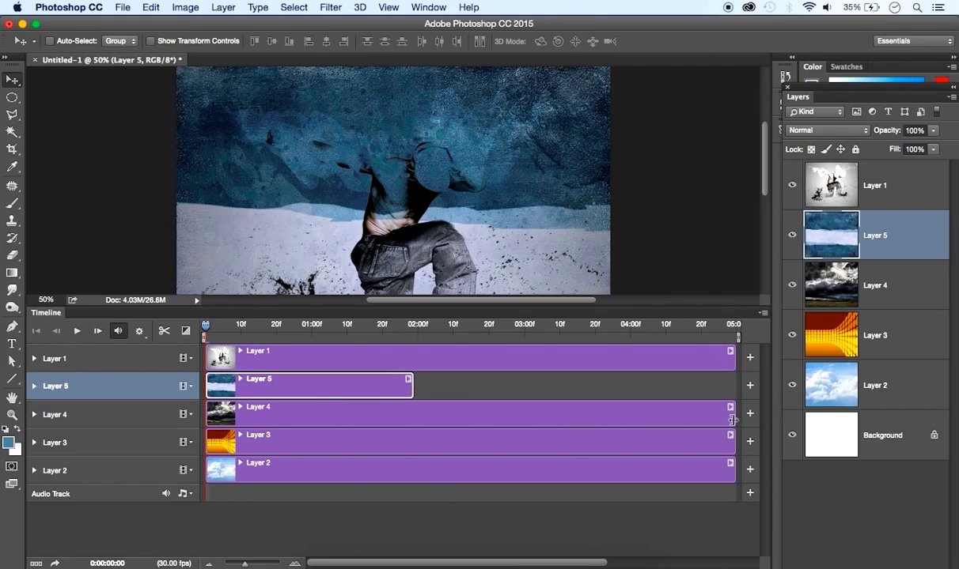
drag(733, 419, 416, 419)
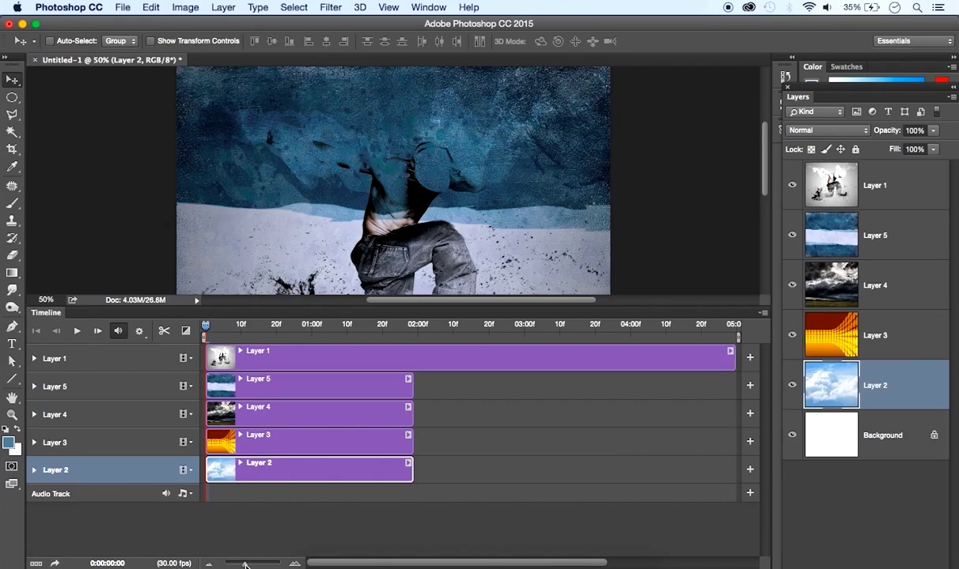
Step: Chain the Layer 4, 3 and 2 clips after Layer 5 in Video Group 1; extend Layer 1 to 07:13
mouse_move(246, 564)
mouse_down()
mouse_move(258, 565)
mouse_move(238, 565)
mouse_up()
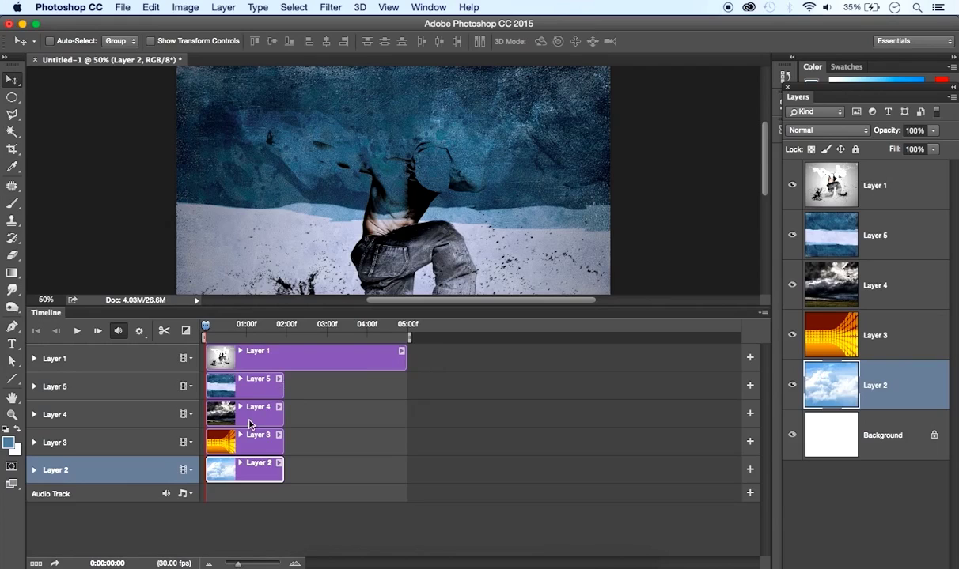
drag(250, 425, 333, 392)
drag(242, 417, 412, 393)
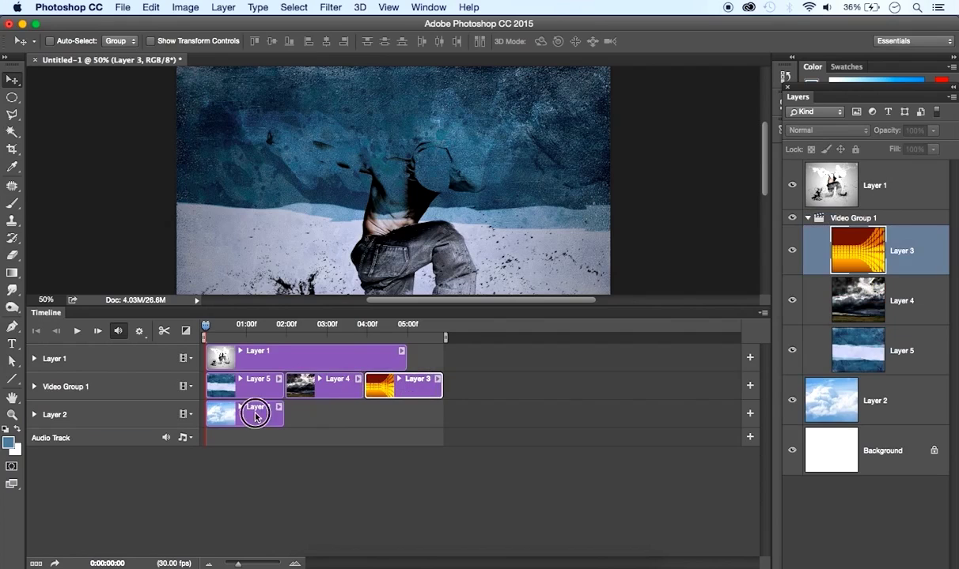
drag(245, 413, 522, 389)
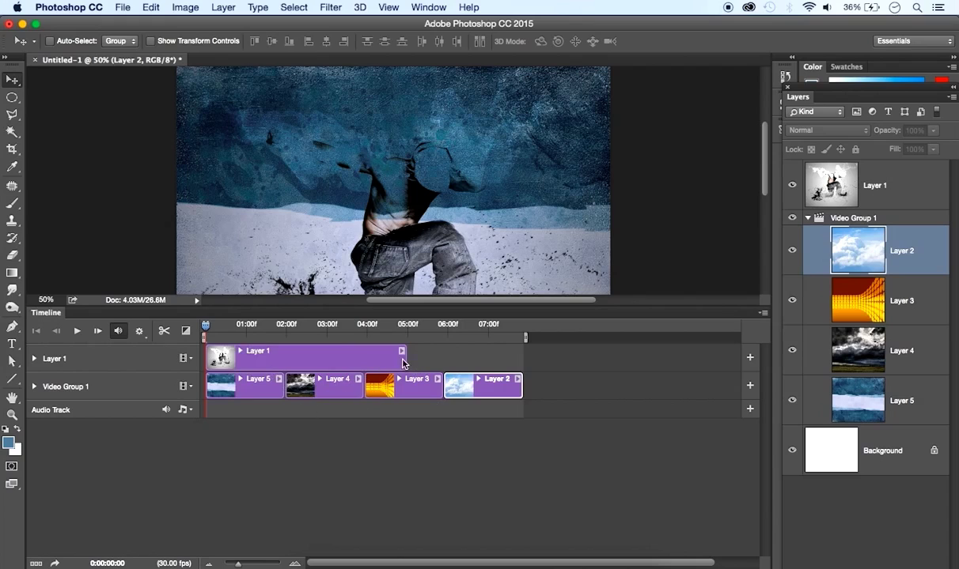
drag(403, 359, 520, 371)
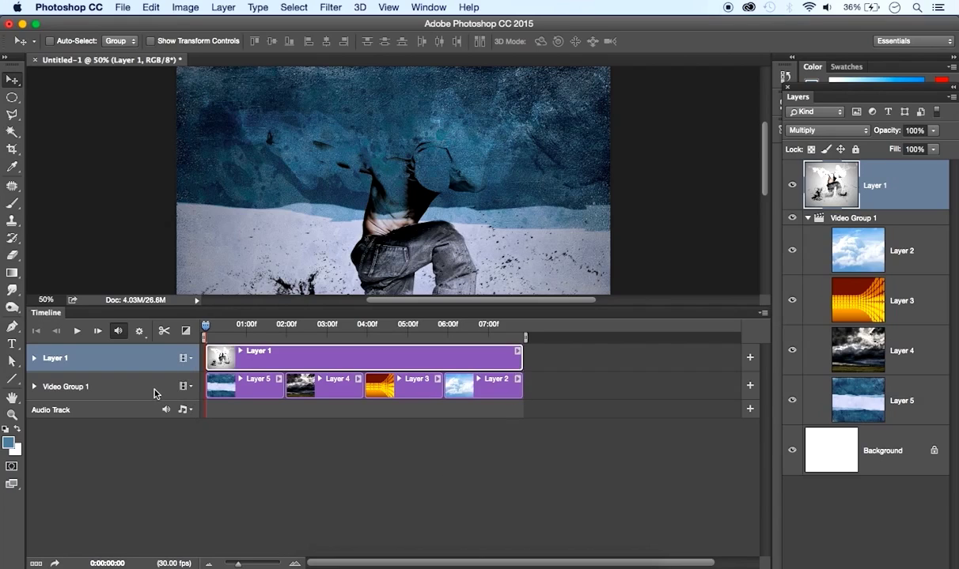
click(78, 333)
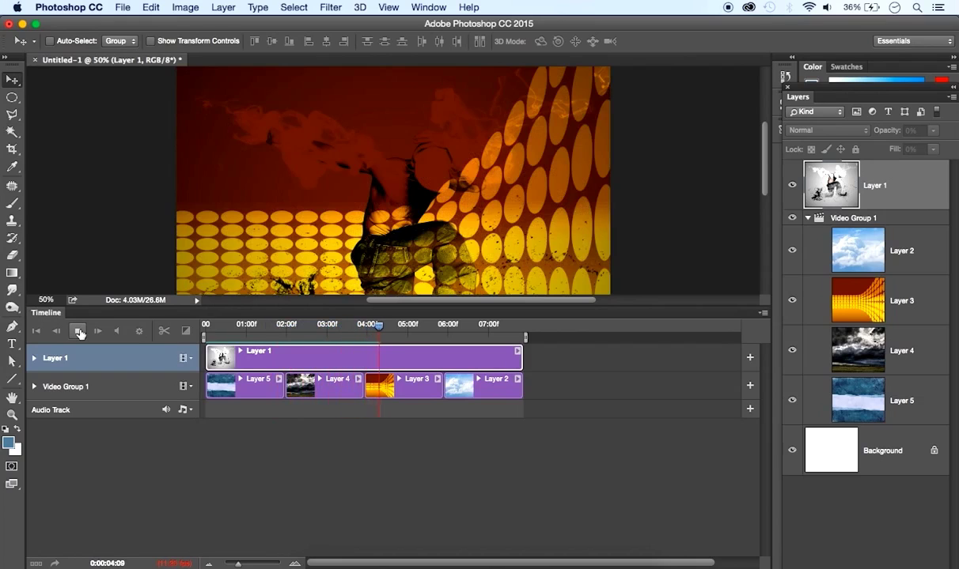
click(77, 331)
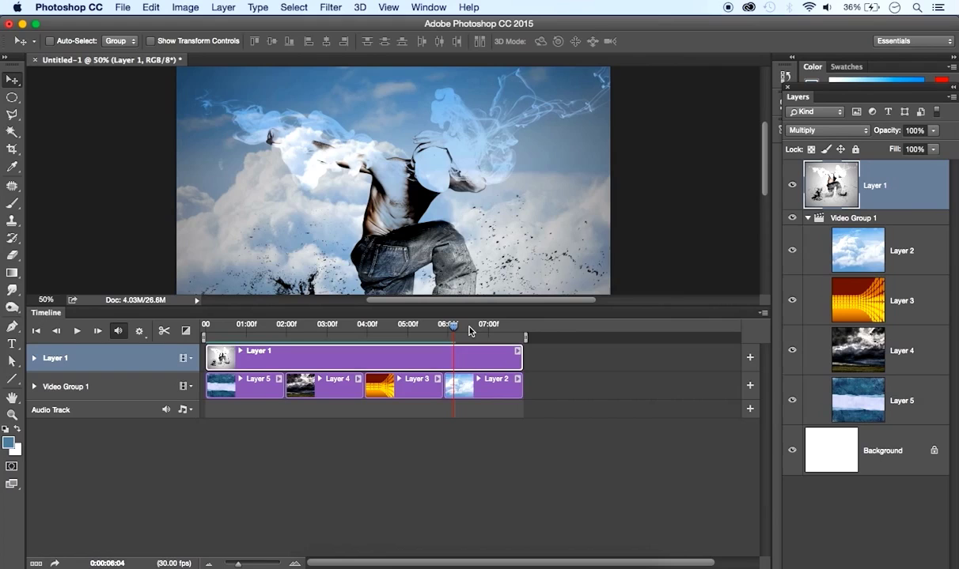
drag(449, 340, 196, 342)
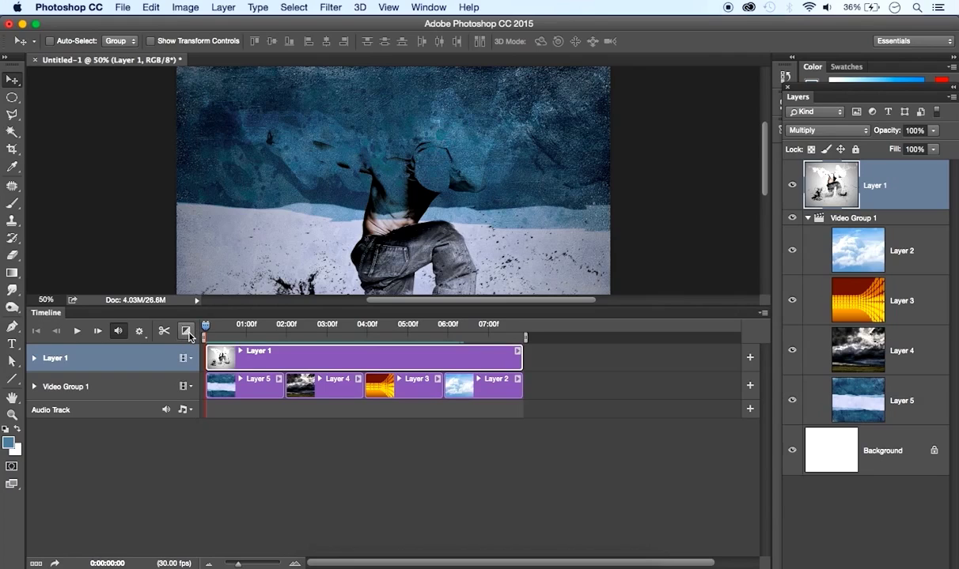
Step: Place 2.16-second Cross Fades on the Layer 5/4, 4/3 and 3/2 boundaries and play the sequence
click(188, 334)
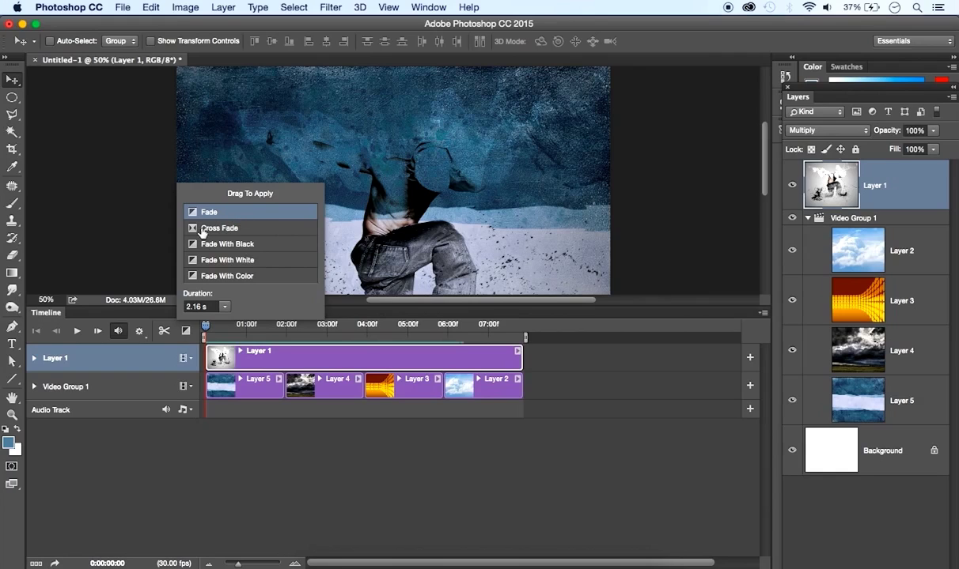
click(229, 230)
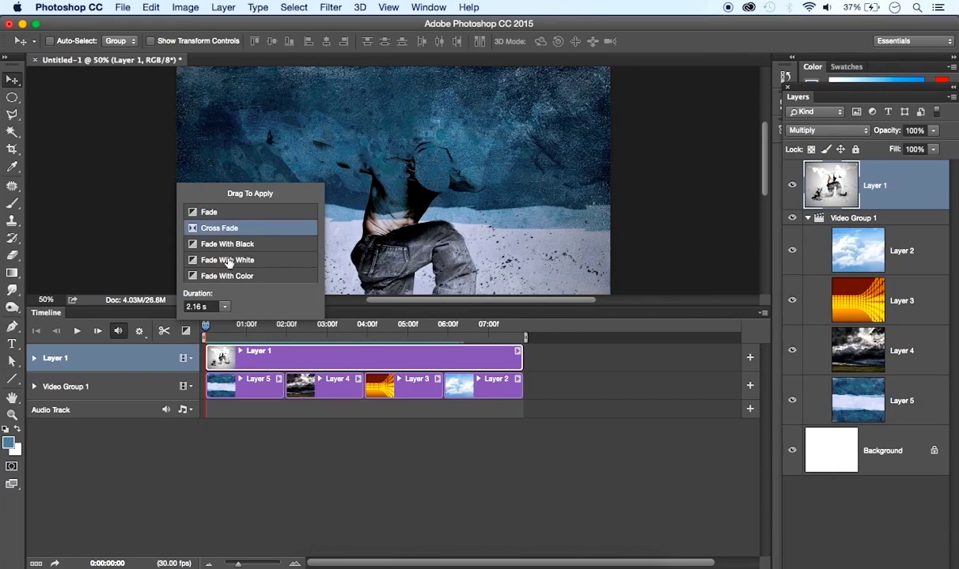
drag(190, 223, 291, 386)
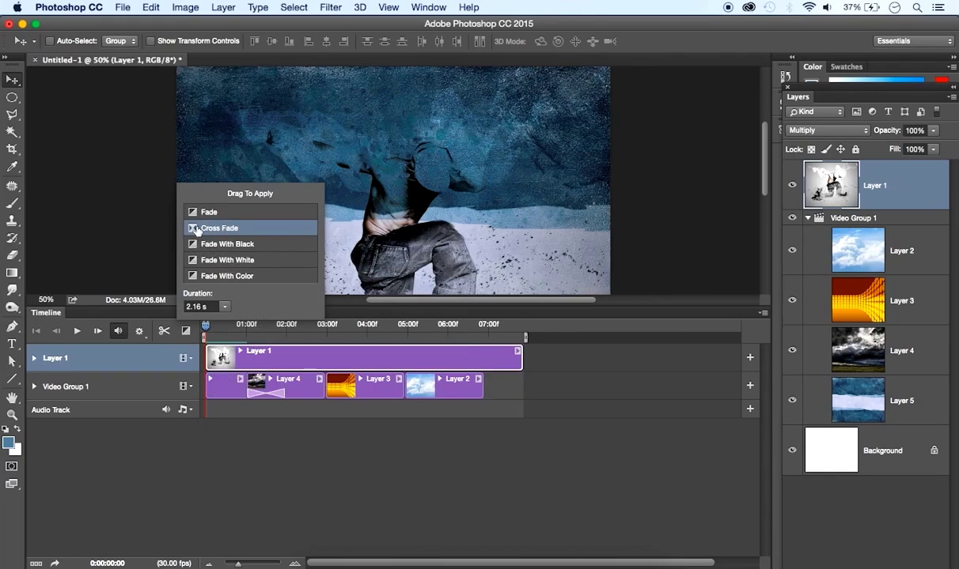
drag(192, 230, 322, 387)
drag(193, 228, 368, 393)
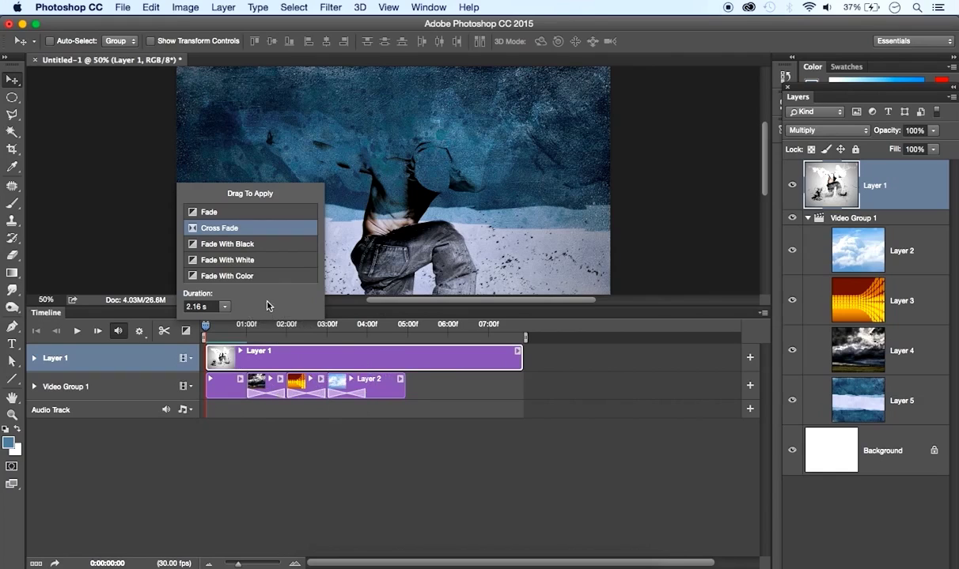
click(78, 331)
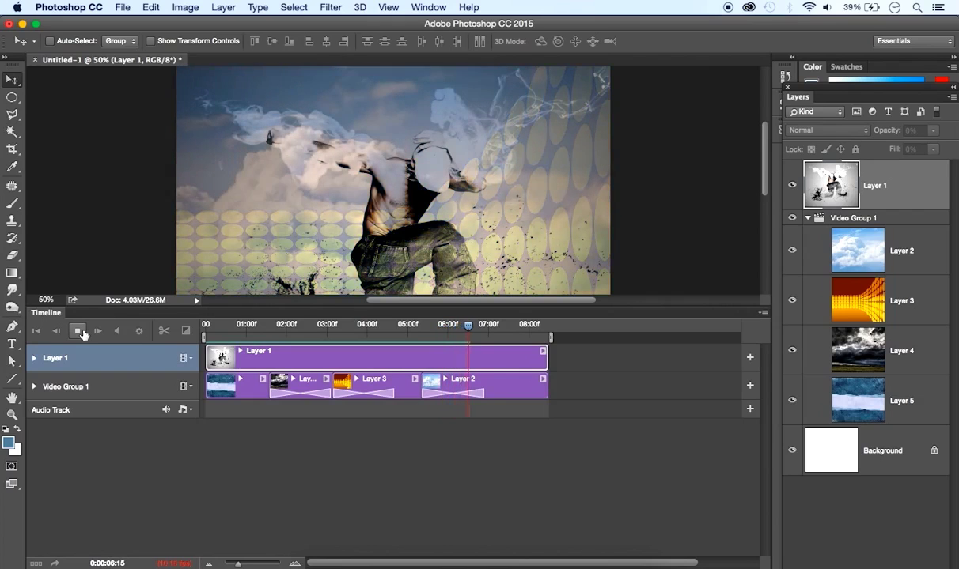
click(79, 332)
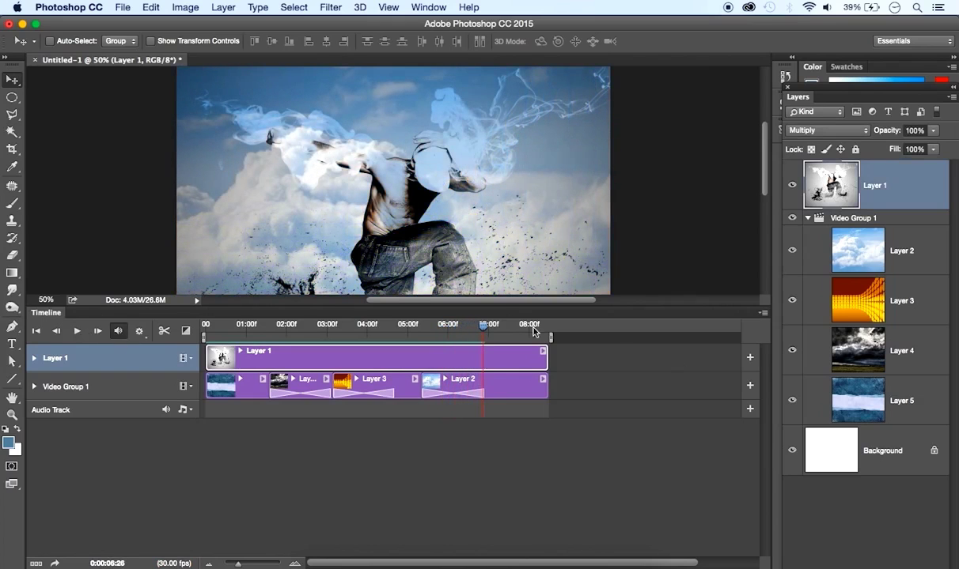
drag(481, 331, 203, 338)
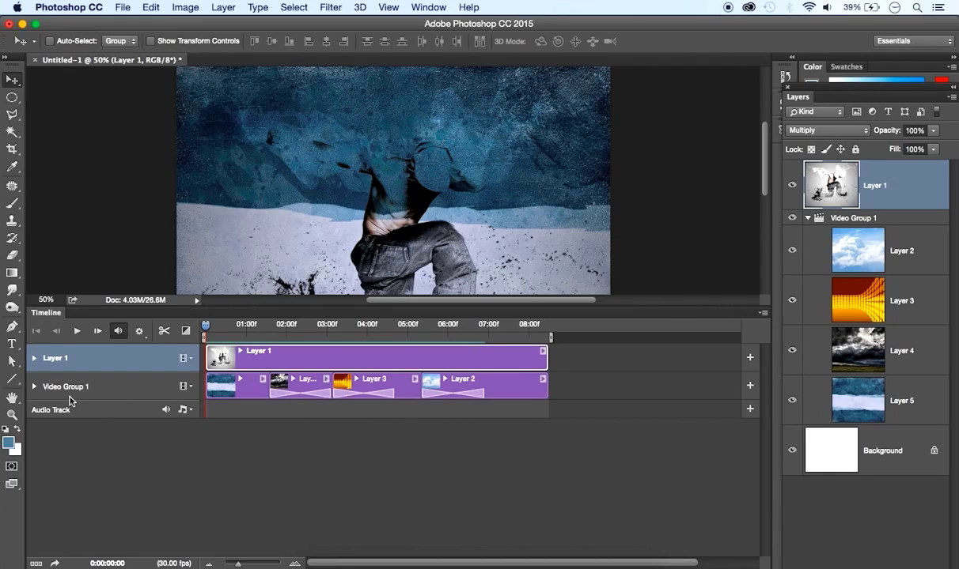
Step: Add 'Moving clouds and crepuscular rays.MOV.mp4' to the end of Video Group 1 via Add Media
click(190, 386)
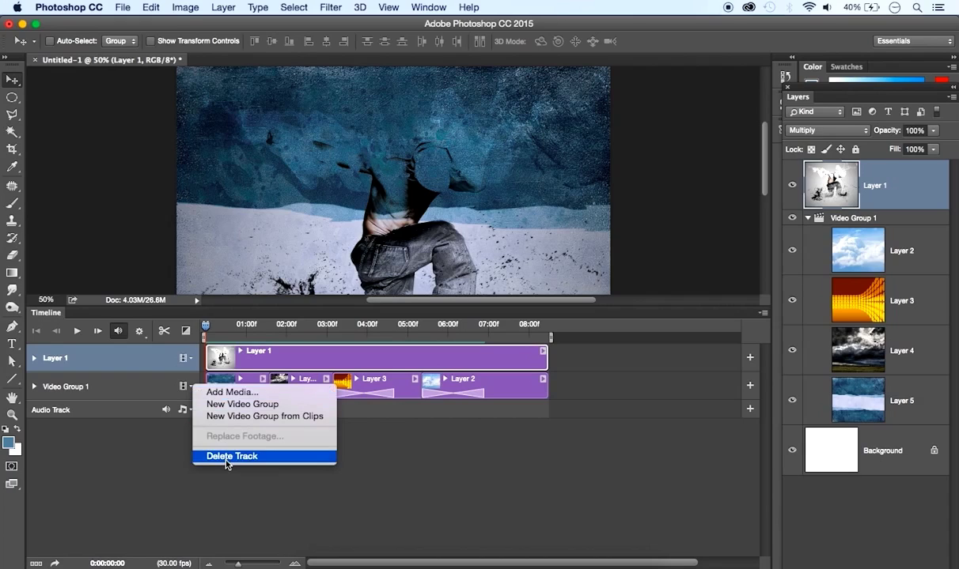
click(215, 396)
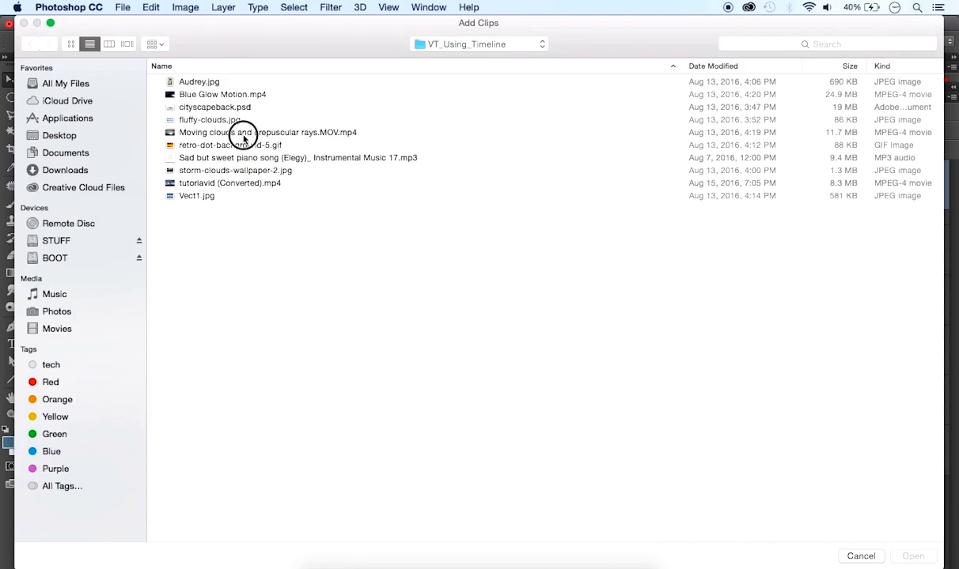
click(244, 133)
click(913, 557)
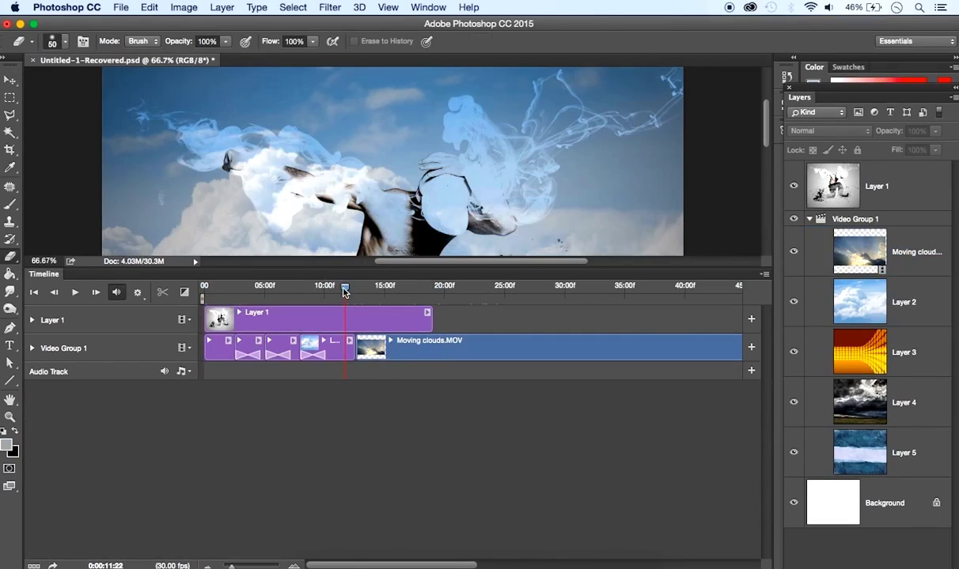
Step: Scrub the playhead to preview frames between about 20 and 25 seconds
drag(344, 292, 409, 287)
click(510, 290)
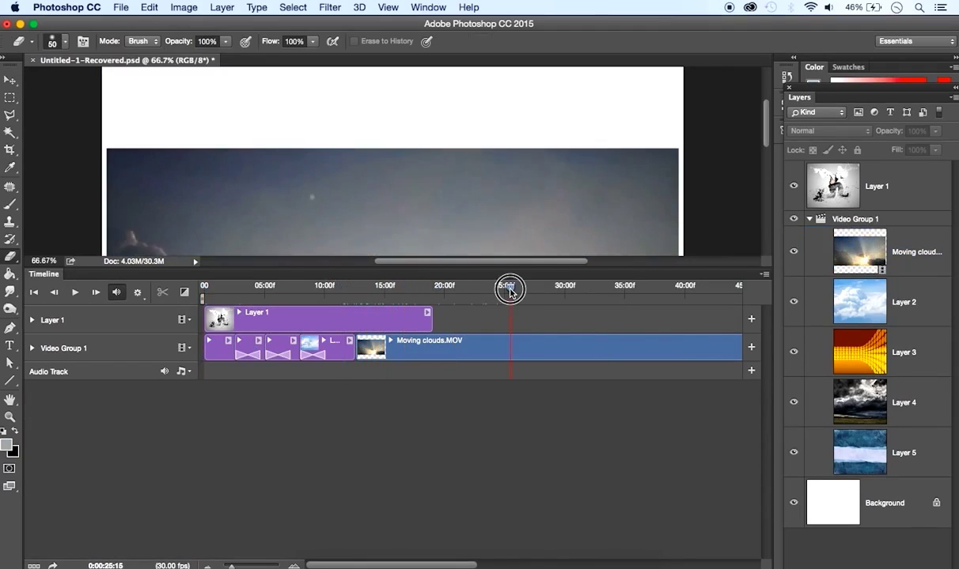
drag(510, 290, 375, 293)
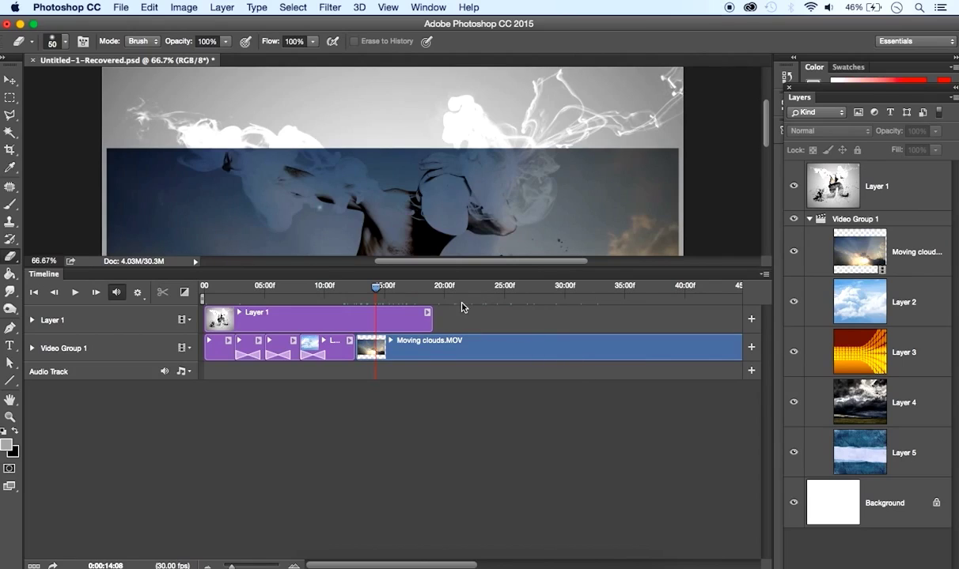
Step: Trim the Moving clouds clip, extend dancer Layer 1 to end with it, and enlarge the canvas area
drag(397, 566, 582, 567)
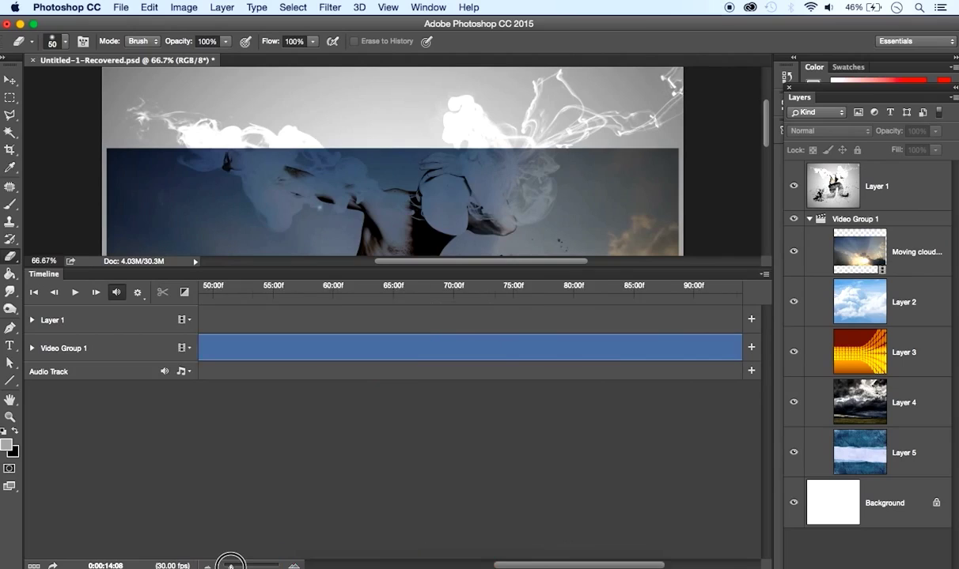
drag(231, 567, 228, 565)
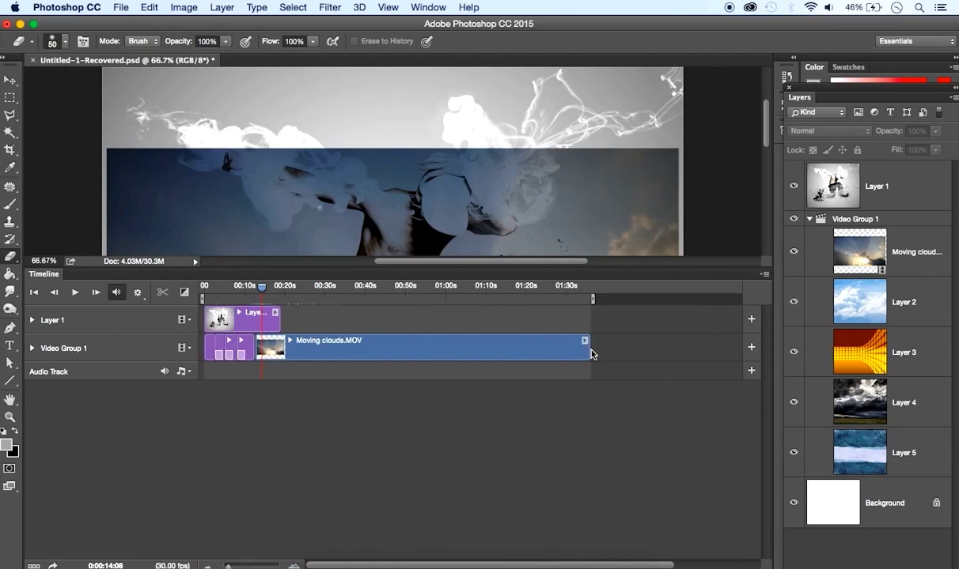
drag(589, 352, 472, 346)
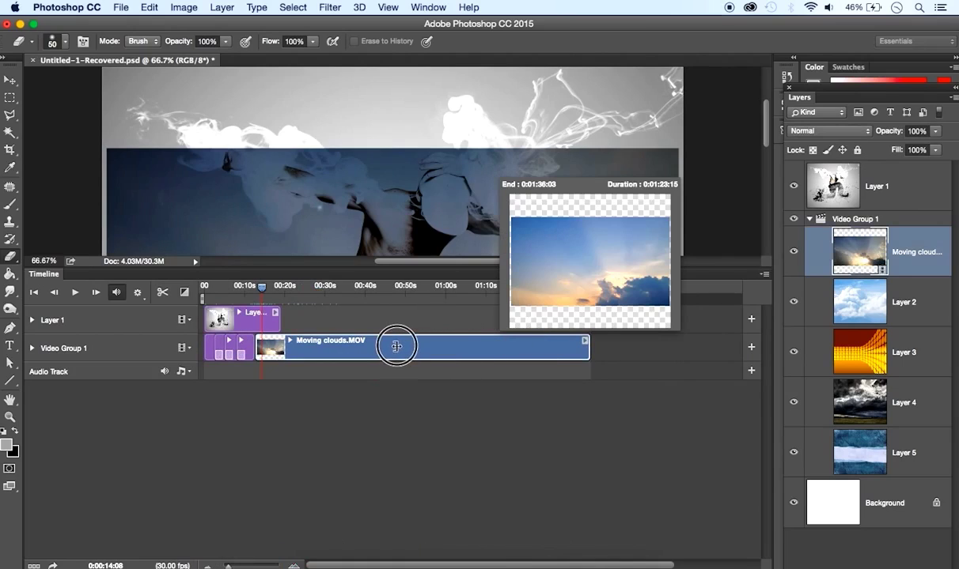
drag(396, 346, 310, 350)
drag(277, 314, 310, 315)
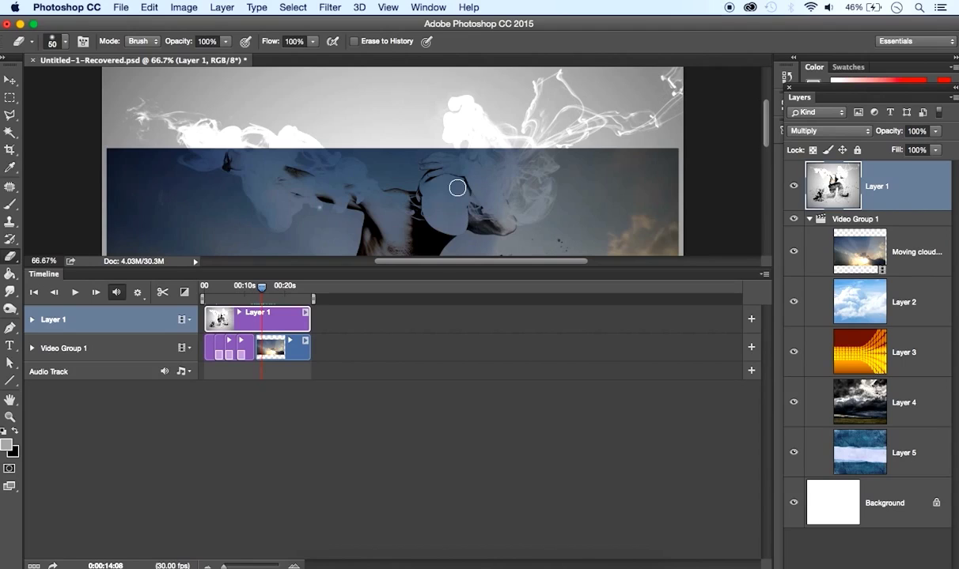
drag(435, 268, 447, 445)
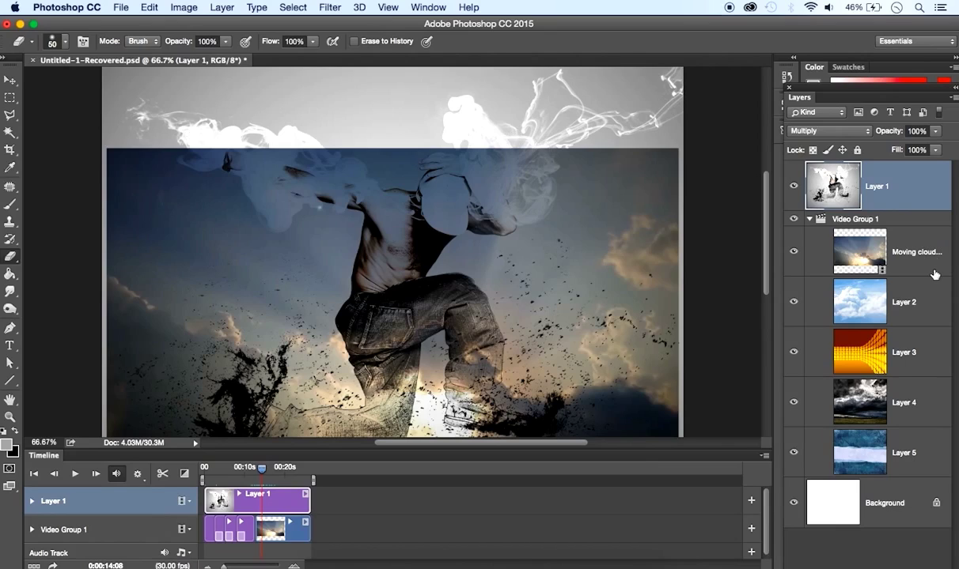
Step: Convert the Moving clouds layer in Video Group 1 to a smart object from its context menu
click(908, 261)
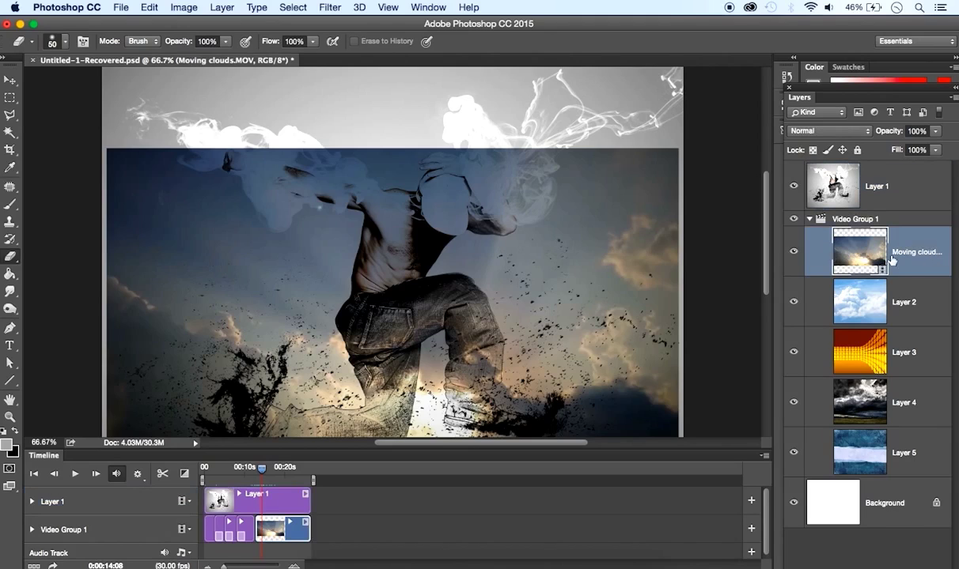
right_click(916, 268)
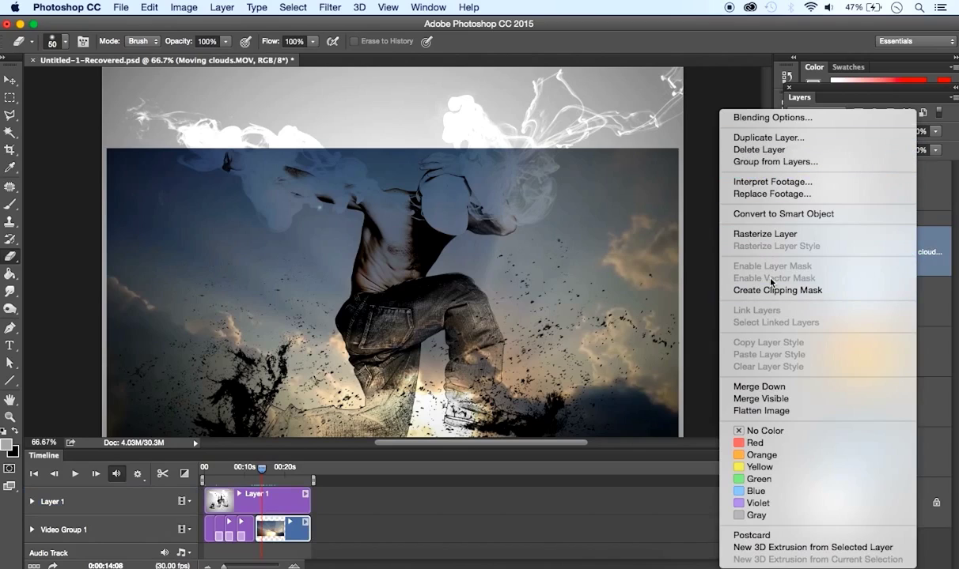
click(764, 215)
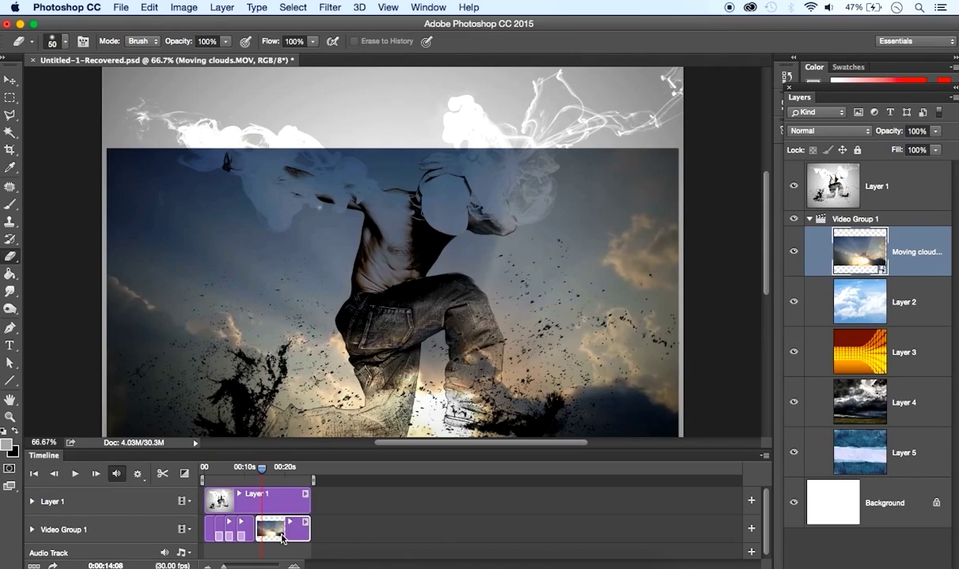
Step: Scale the Moving clouds video layer to fill the whole canvas behind the dancer
click(150, 8)
mouse_move(179, 296)
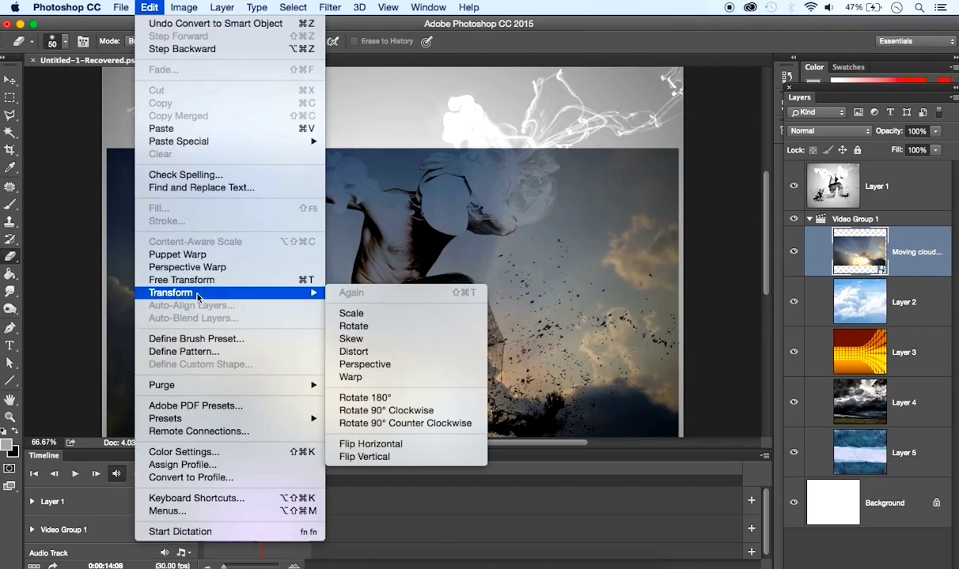
click(351, 313)
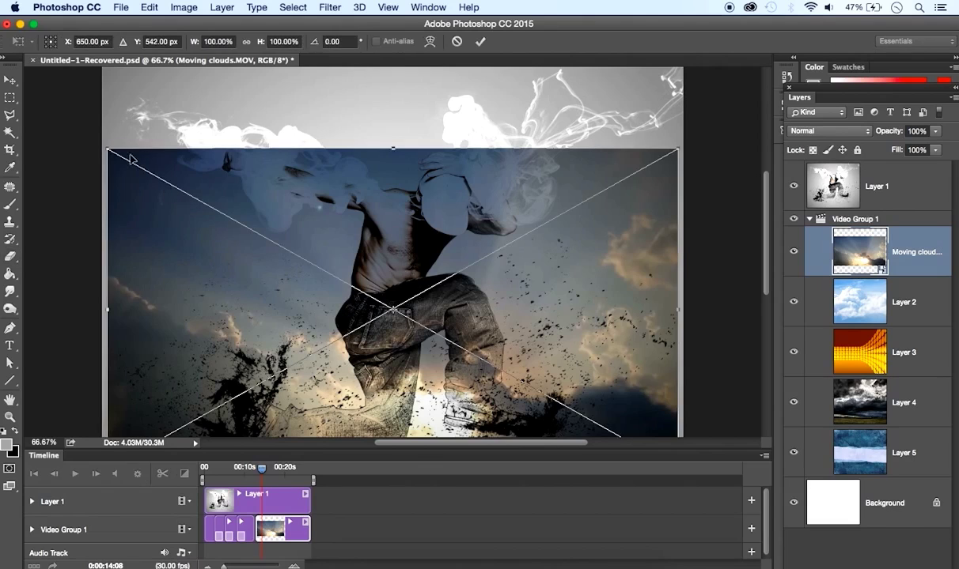
drag(109, 149, 103, 78)
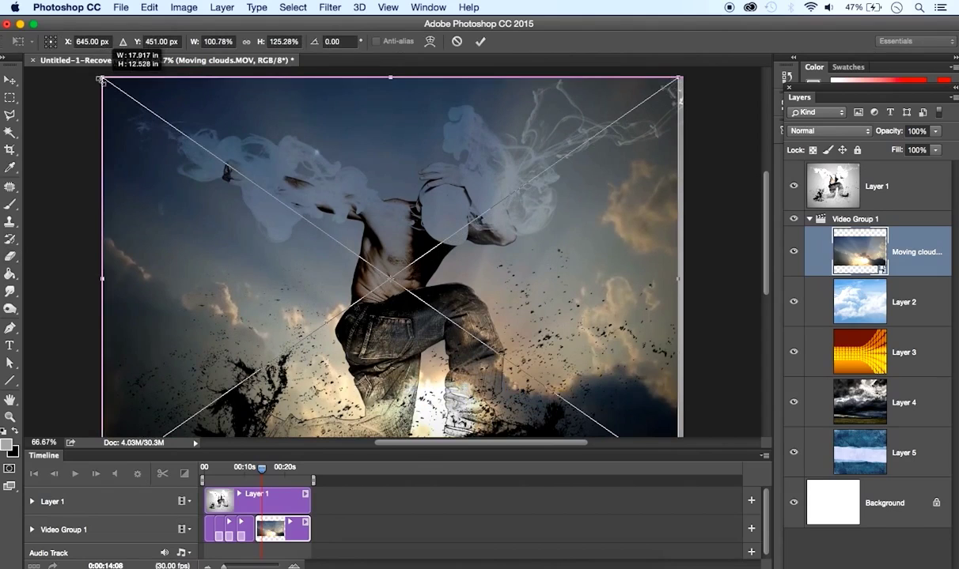
drag(674, 280, 689, 280)
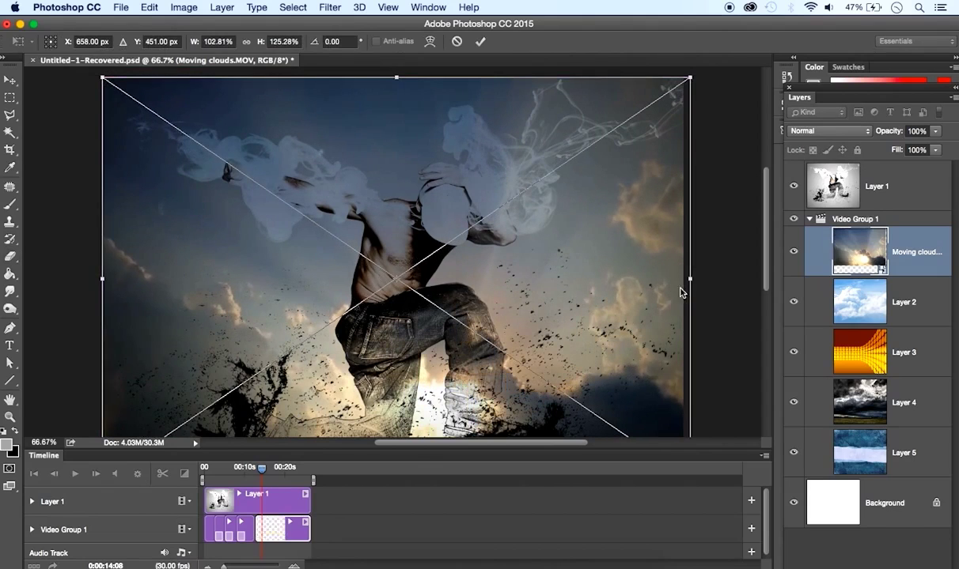
drag(766, 261, 766, 340)
drag(400, 280, 371, 364)
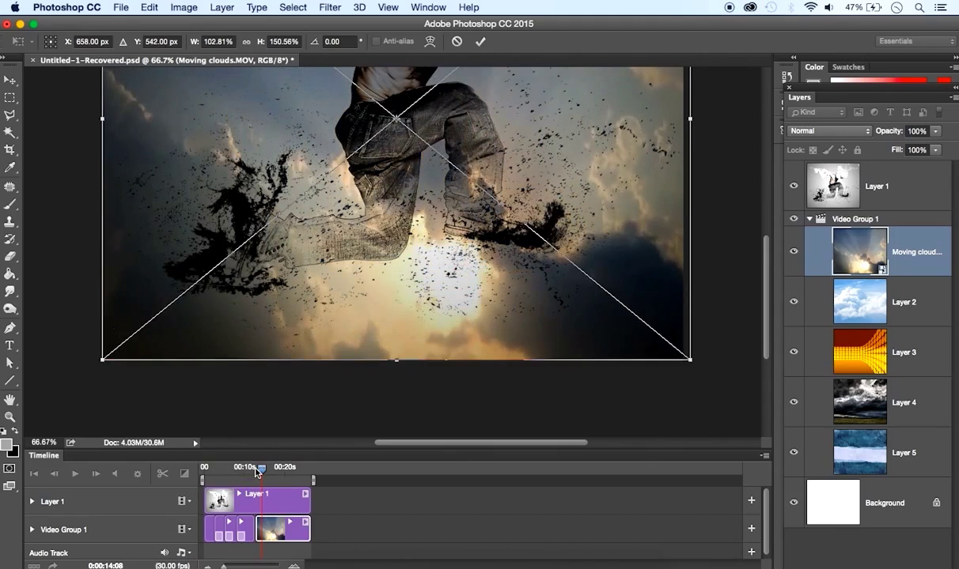
click(258, 470)
click(262, 470)
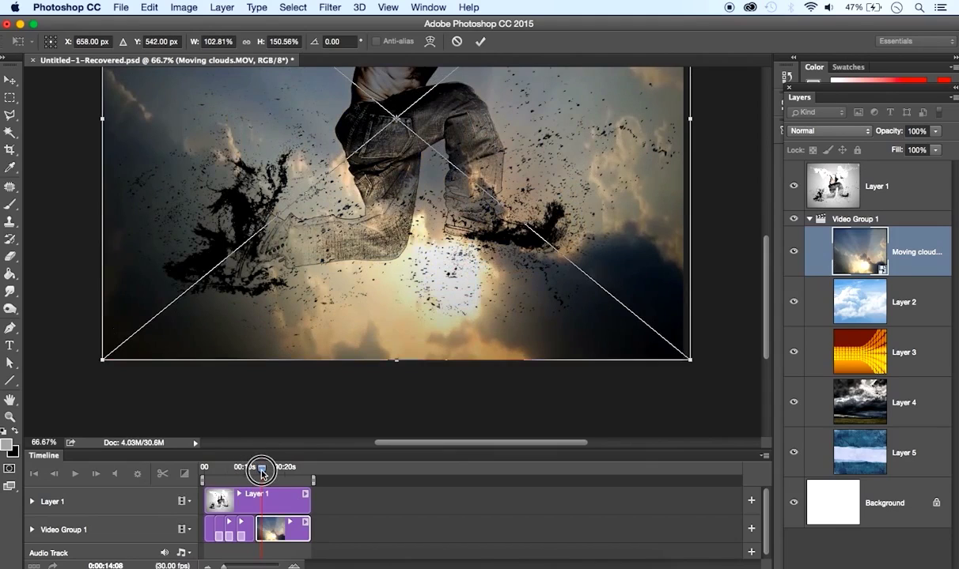
click(247, 467)
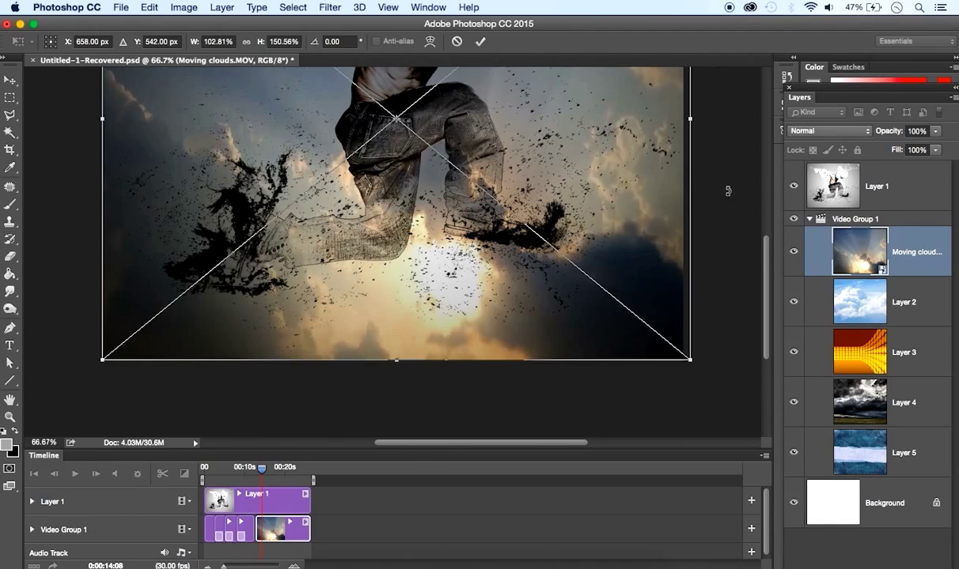
click(481, 40)
key(e)
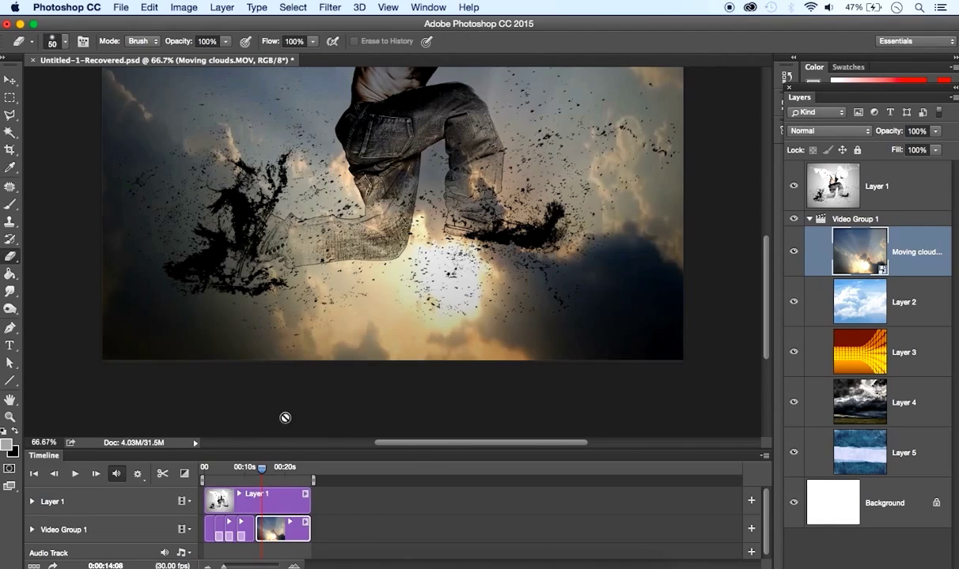
Step: Play the animation from about 9 seconds to check the enlarged clouds video
drag(261, 468, 247, 468)
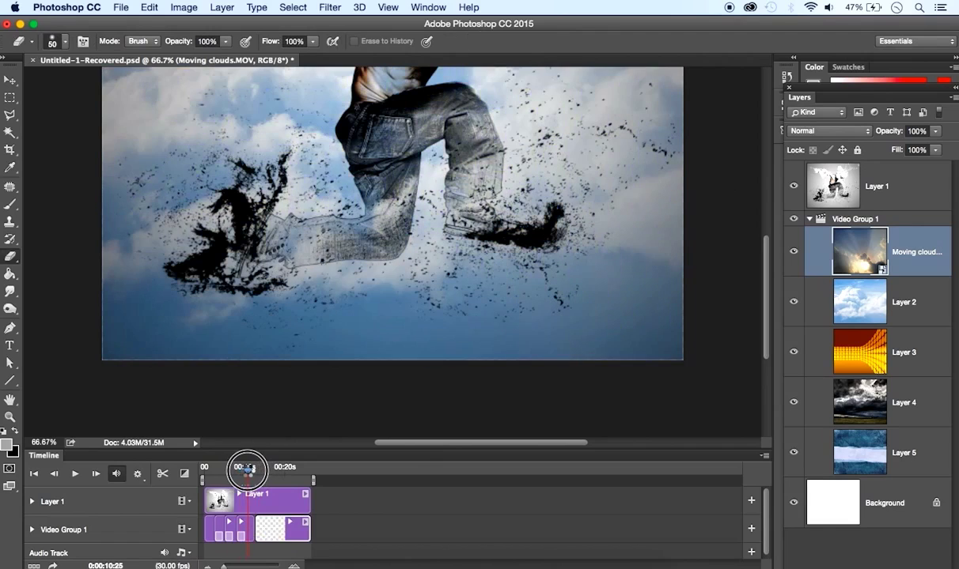
click(76, 475)
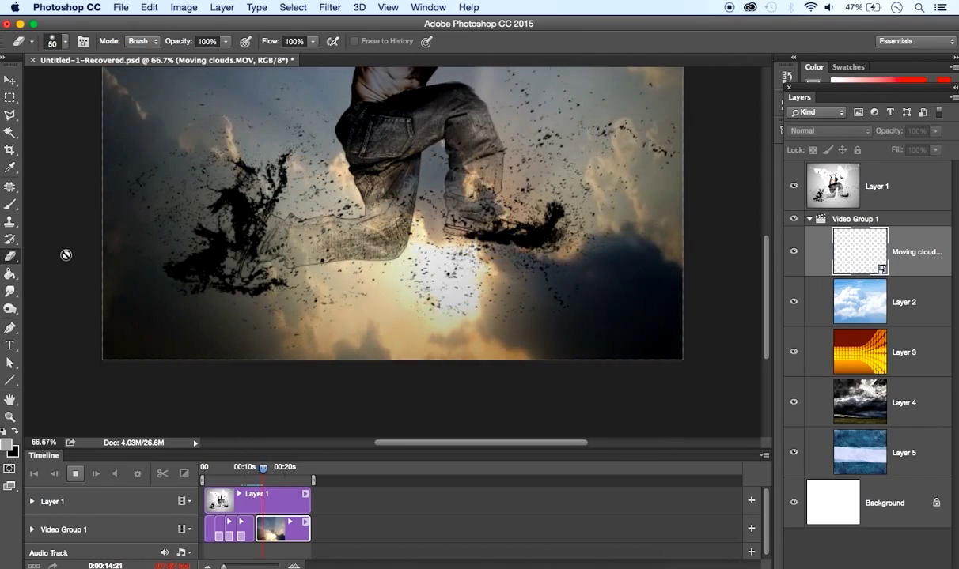
drag(765, 278, 765, 261)
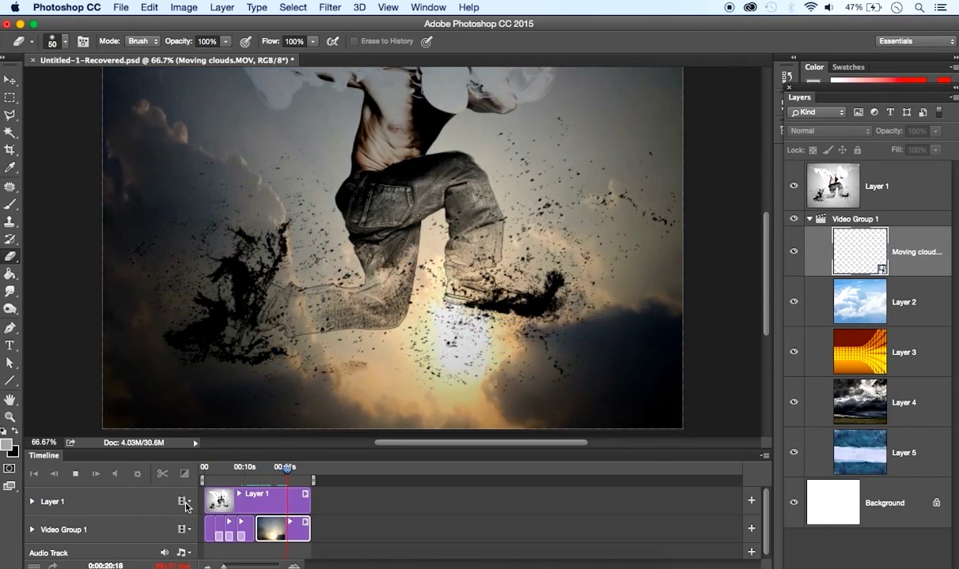
Step: Apply a Cross Fade transition to the Layer 1 dancer clip and replay from about 13 seconds
click(76, 474)
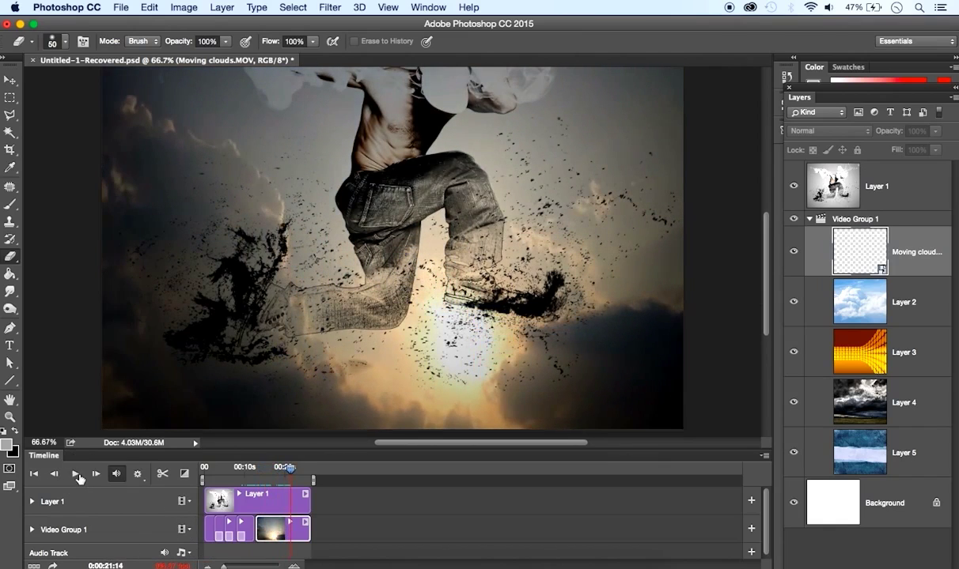
click(185, 474)
mouse_move(194, 369)
mouse_down()
mouse_move(182, 350)
mouse_move(246, 500)
mouse_up()
drag(278, 464, 244, 473)
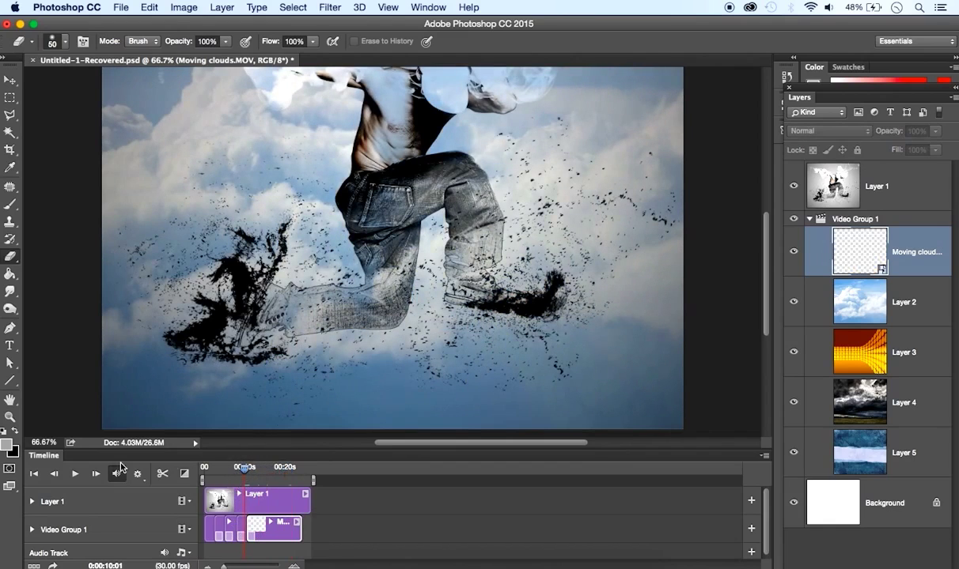
click(75, 474)
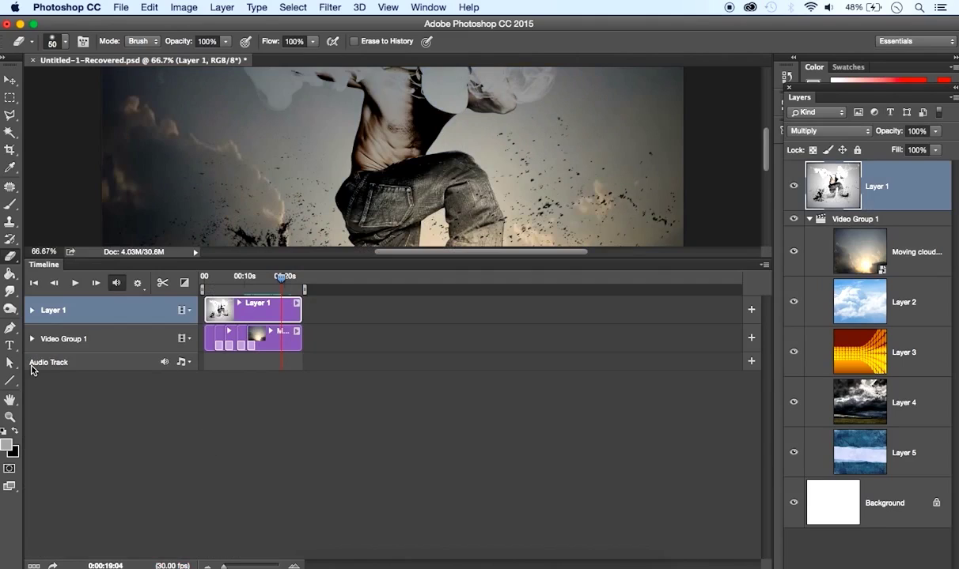
Step: Add sweet piano.mp3 to the Audio Track
click(189, 365)
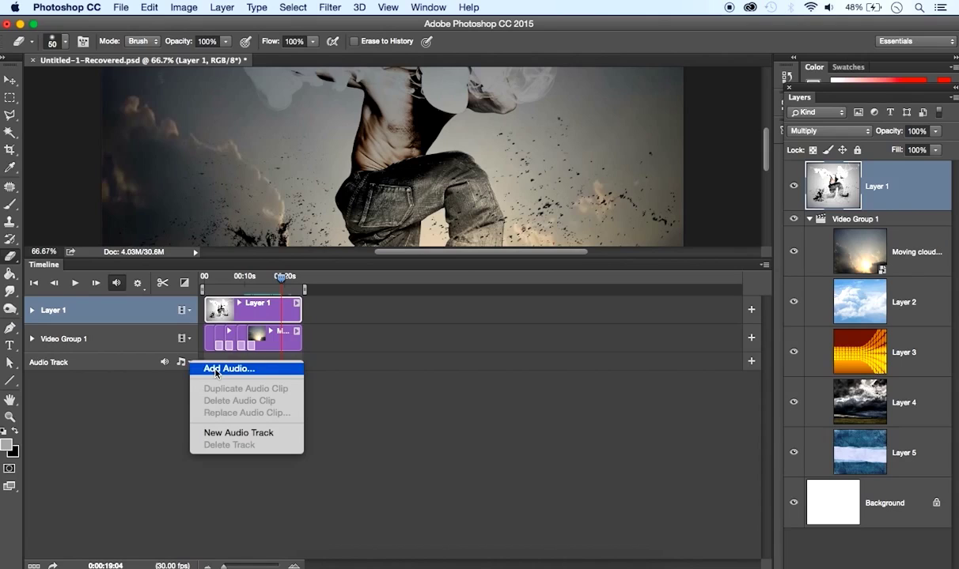
click(216, 370)
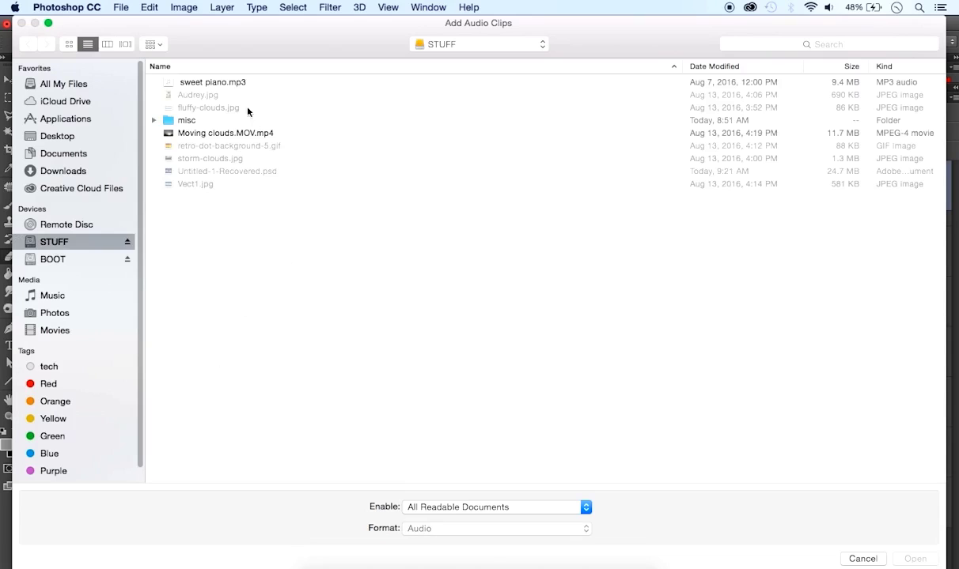
click(212, 84)
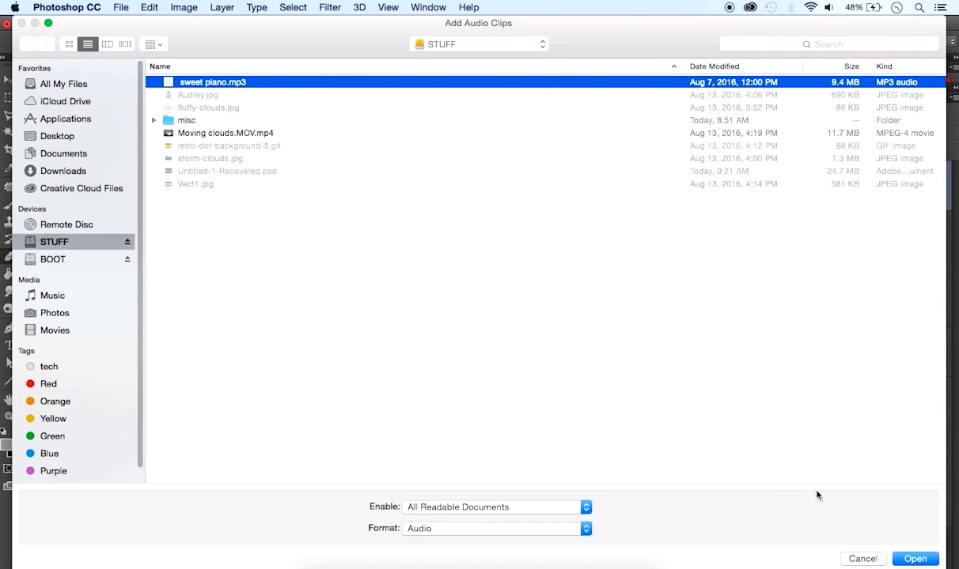
click(916, 559)
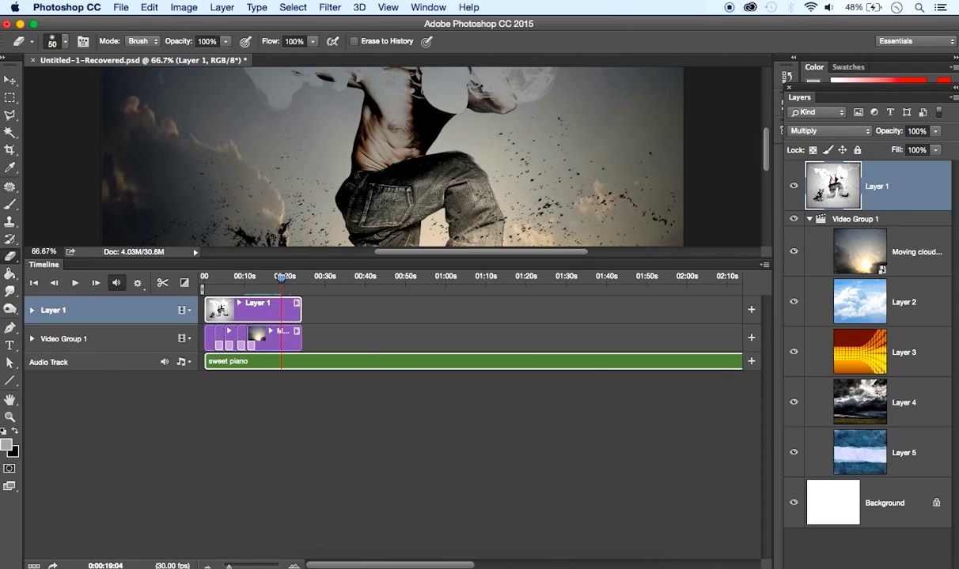
Step: Trim the piano clip to end with the video clips, then return the playhead to the start
drag(228, 566, 228, 565)
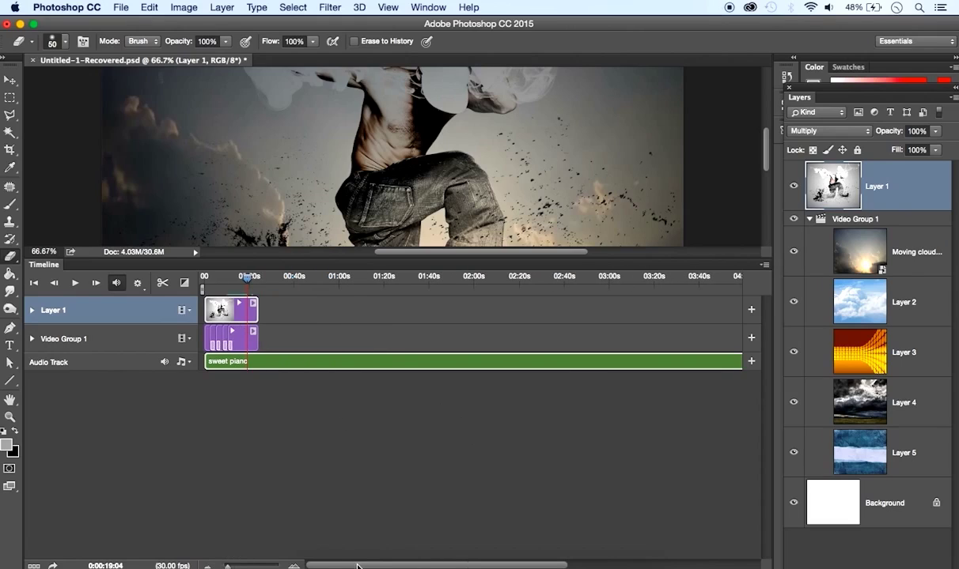
drag(343, 566, 485, 563)
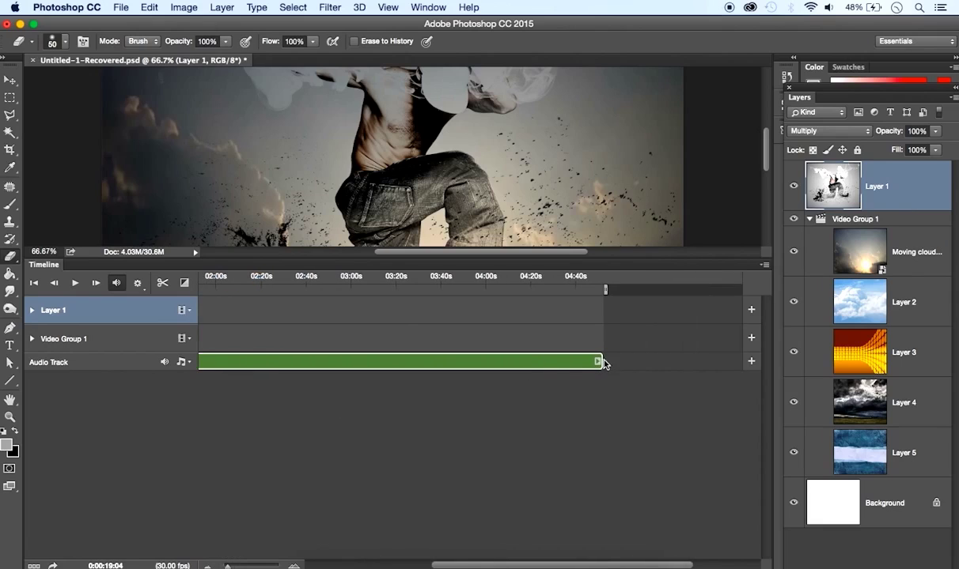
drag(601, 361, 222, 361)
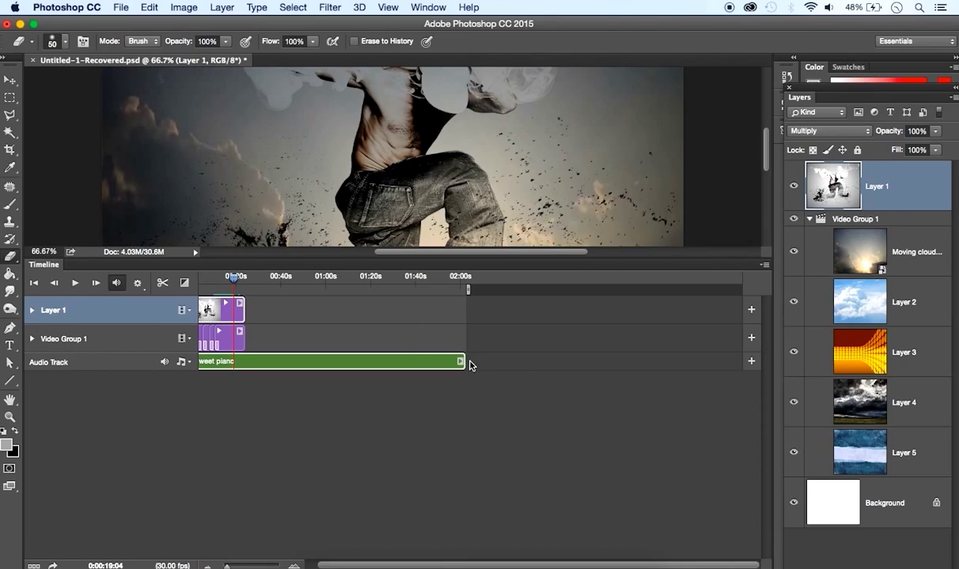
drag(463, 361, 250, 361)
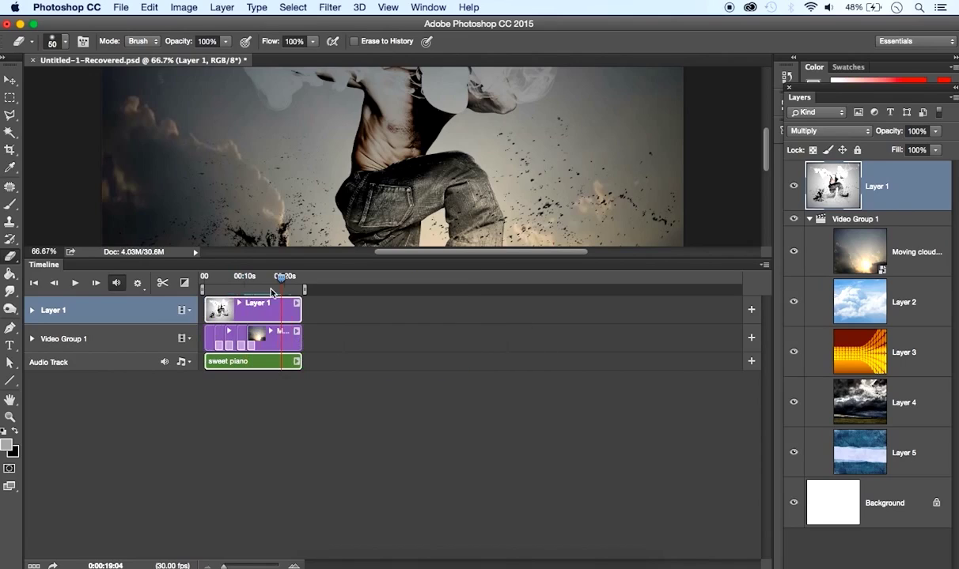
drag(284, 280, 204, 278)
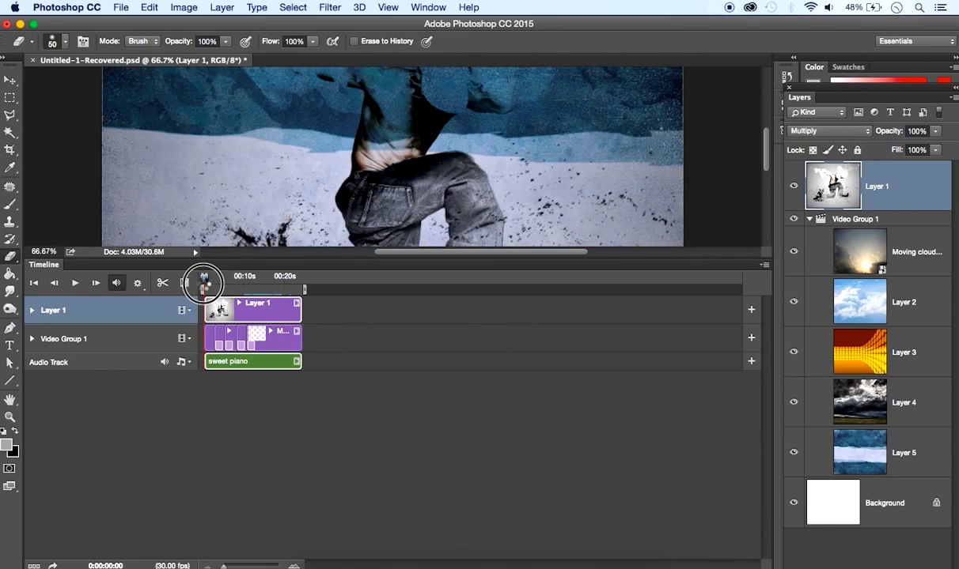
Step: Play the animation with its piano soundtrack from 00:00, stop it, and enlarge the canvas above the timeline
click(74, 285)
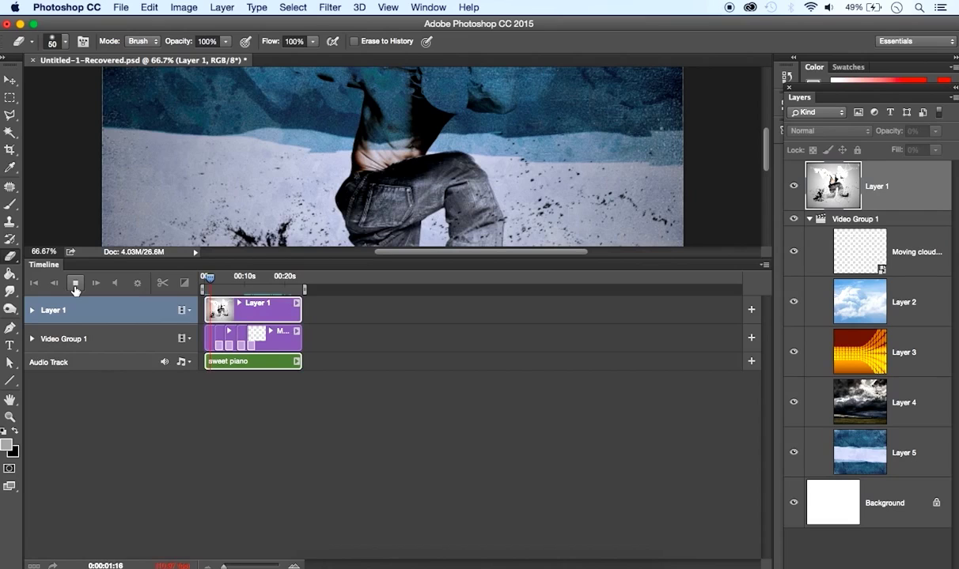
key(XF86AudioRaiseVolume)
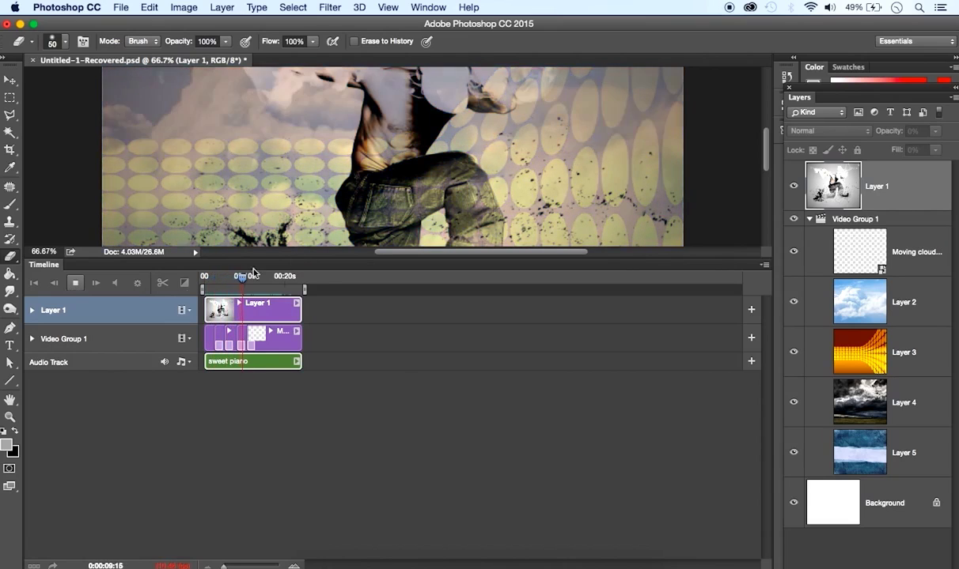
click(75, 283)
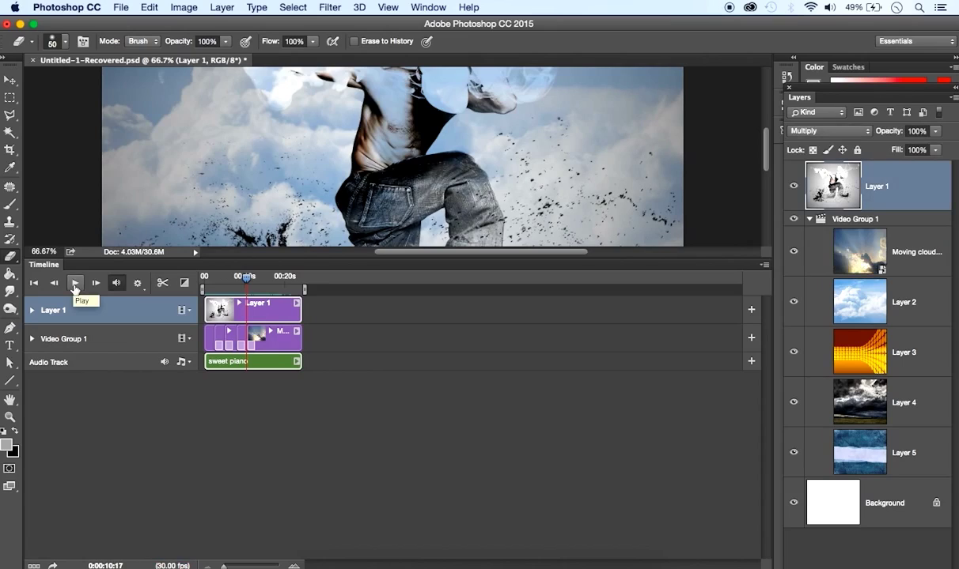
drag(406, 258, 425, 455)
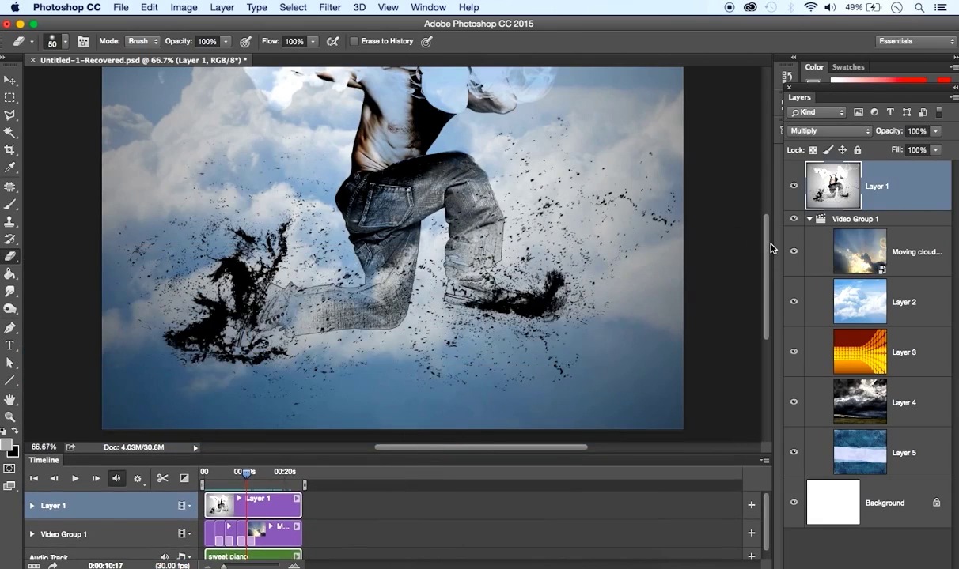
drag(766, 247, 765, 215)
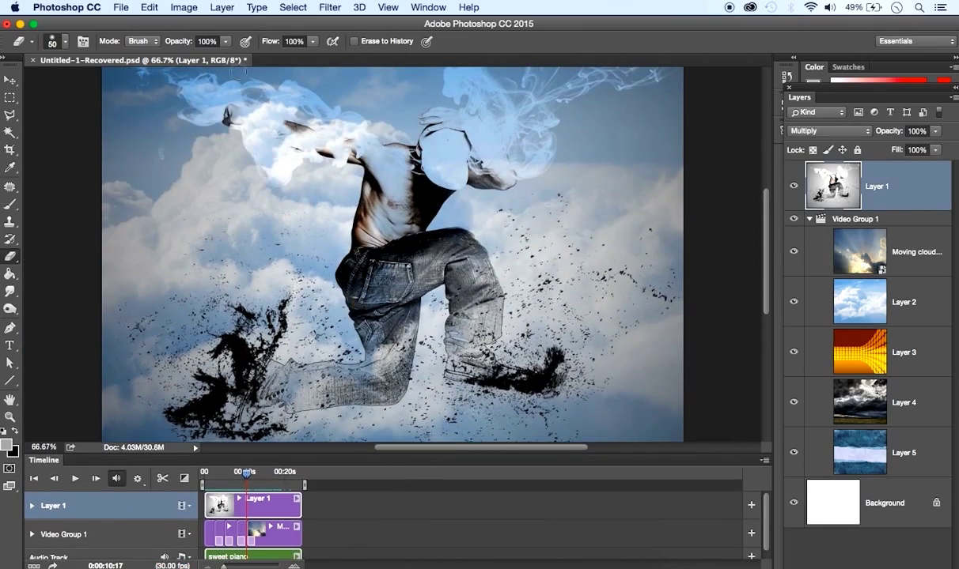
Step: Open Render Video via File > Export and name the output DANCER
click(121, 10)
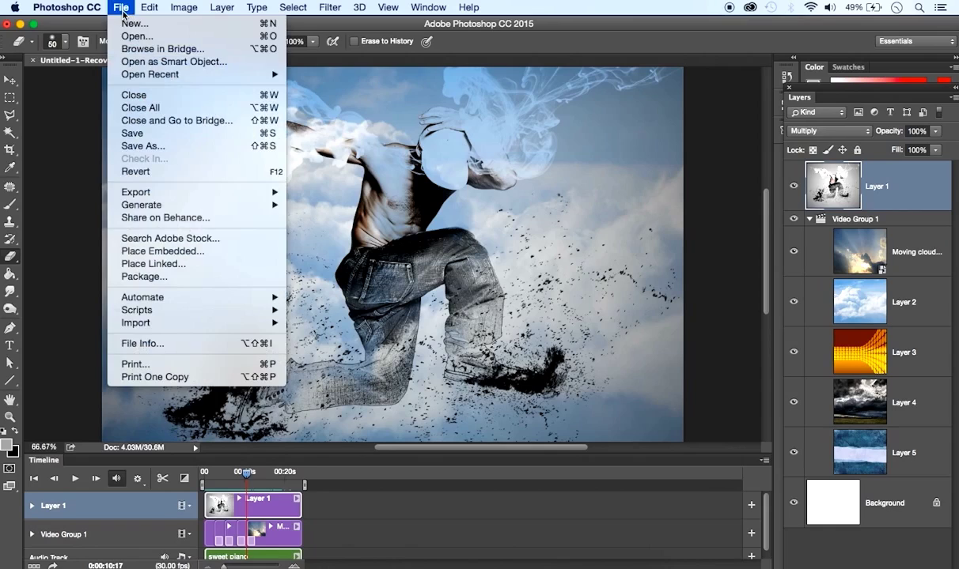
mouse_move(178, 201)
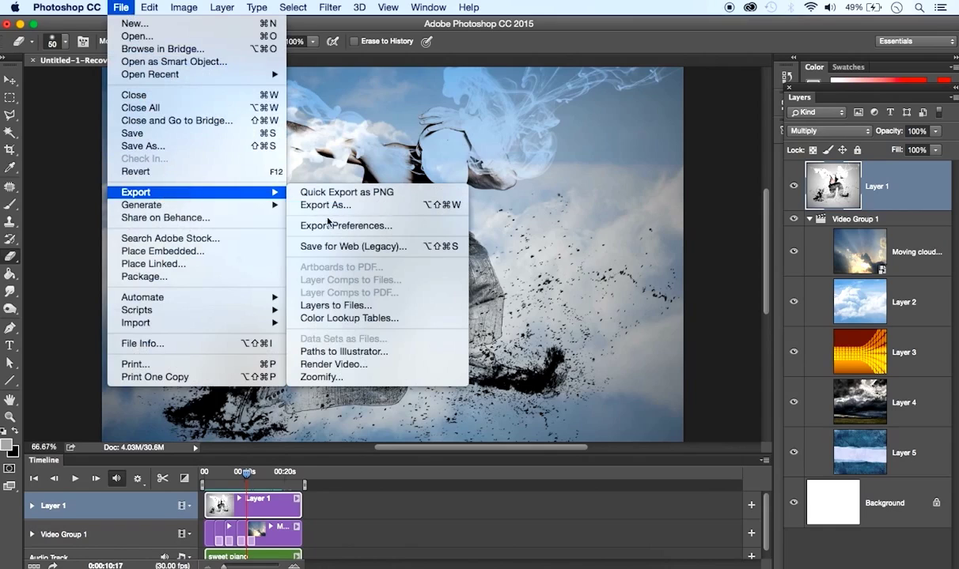
click(332, 364)
text(dANCER)
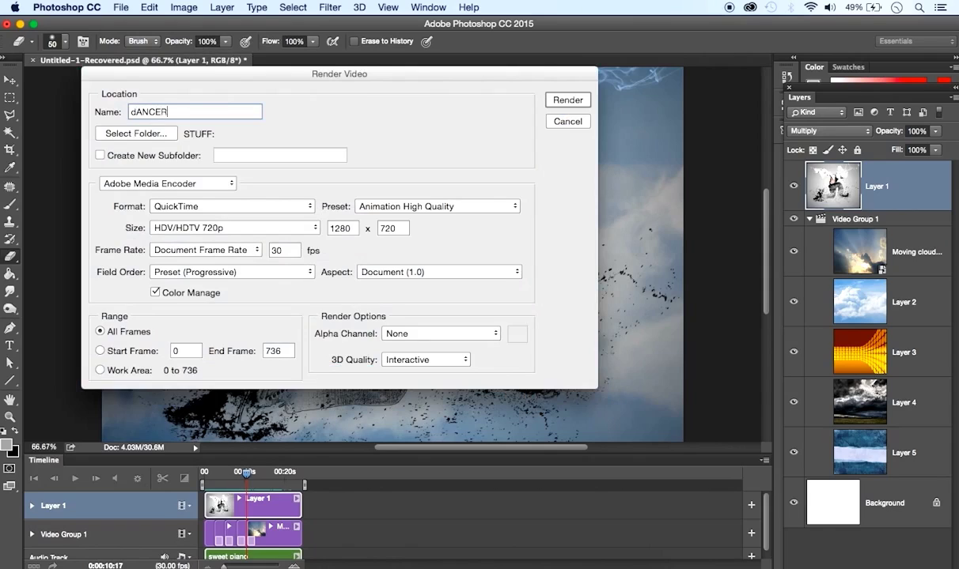
key(BackSpace)
text(D)
Step: Set format QuickTime, preset Animation Medium Quality, and size HDV/HDTV 720p
click(256, 208)
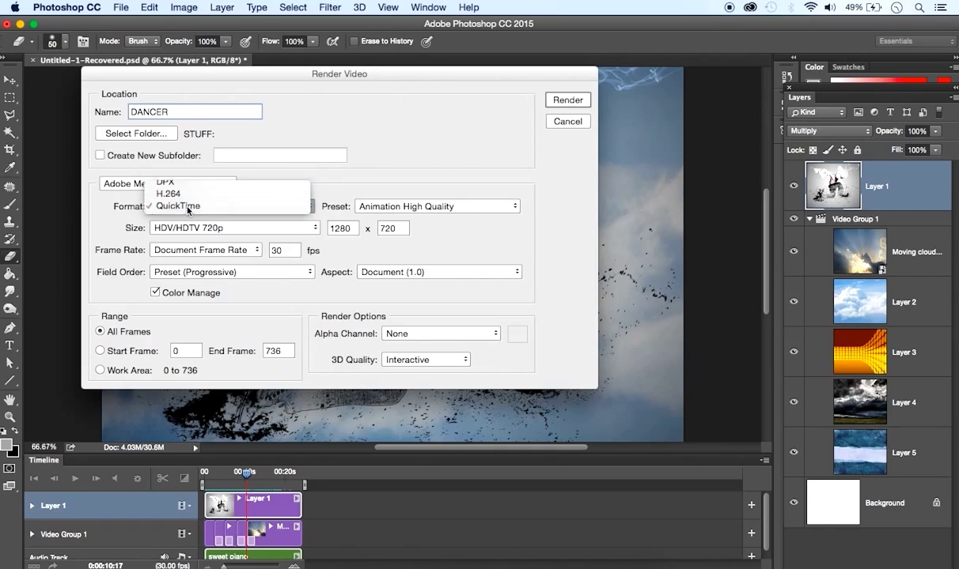
click(186, 207)
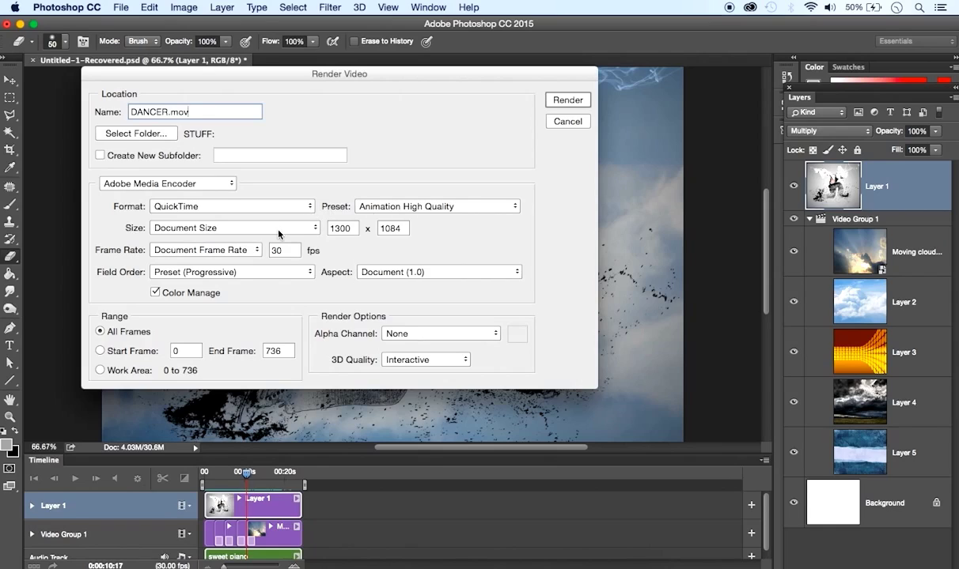
click(456, 207)
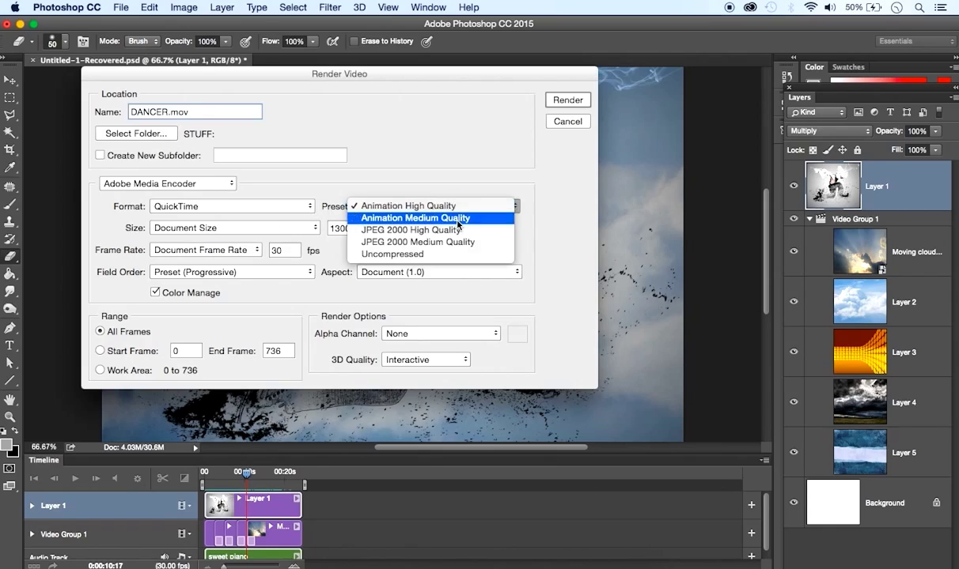
click(414, 220)
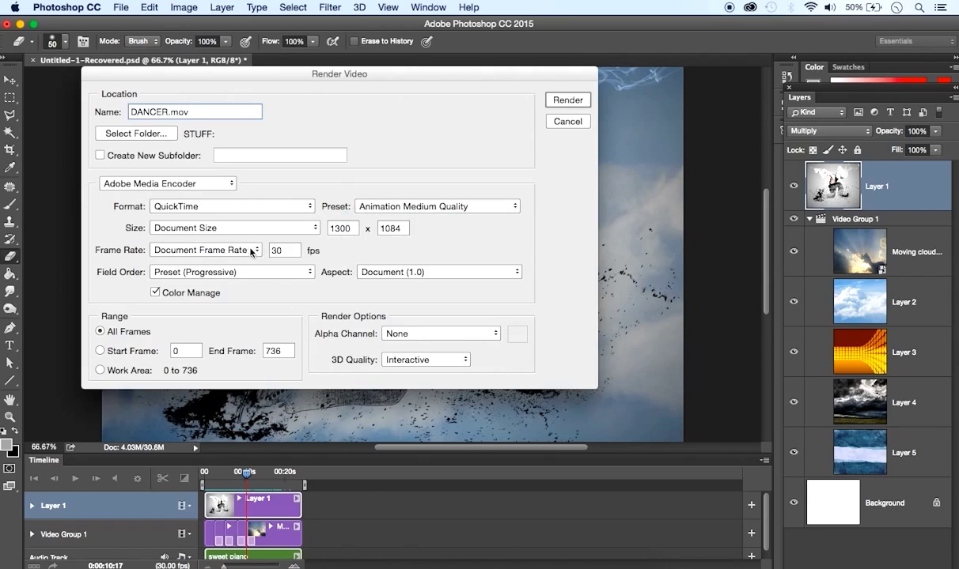
click(312, 229)
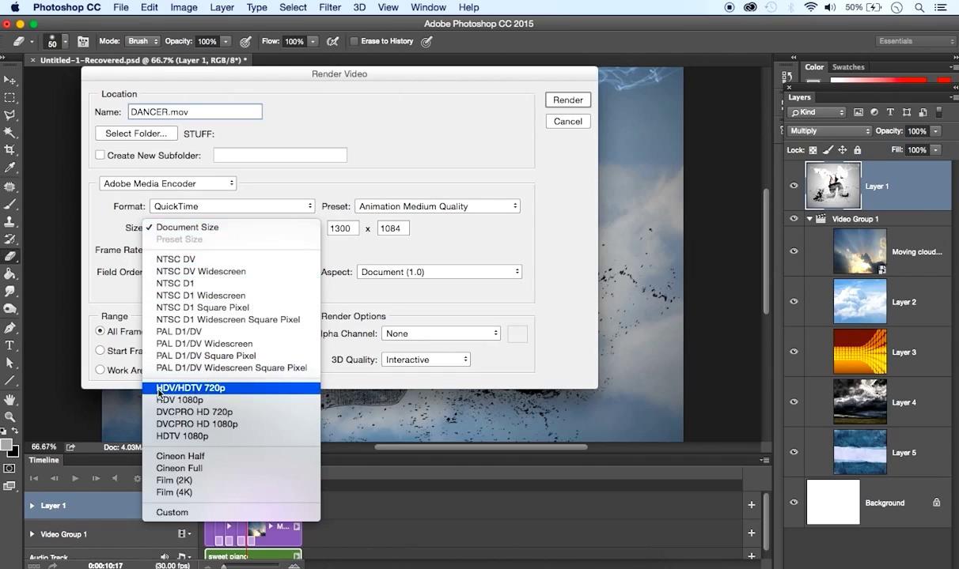
click(208, 389)
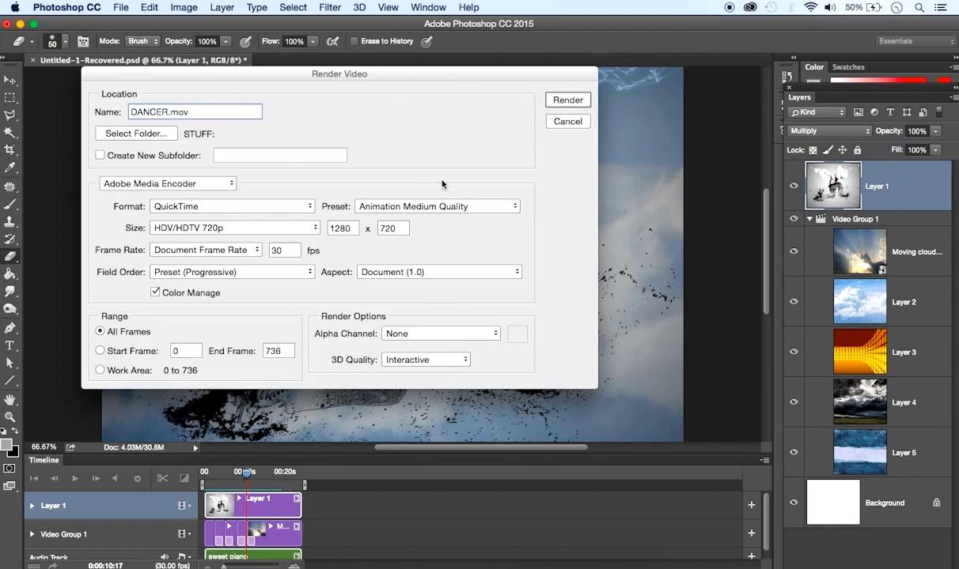
Step: Render the DANCER.mov movie with the chosen settings
click(563, 102)
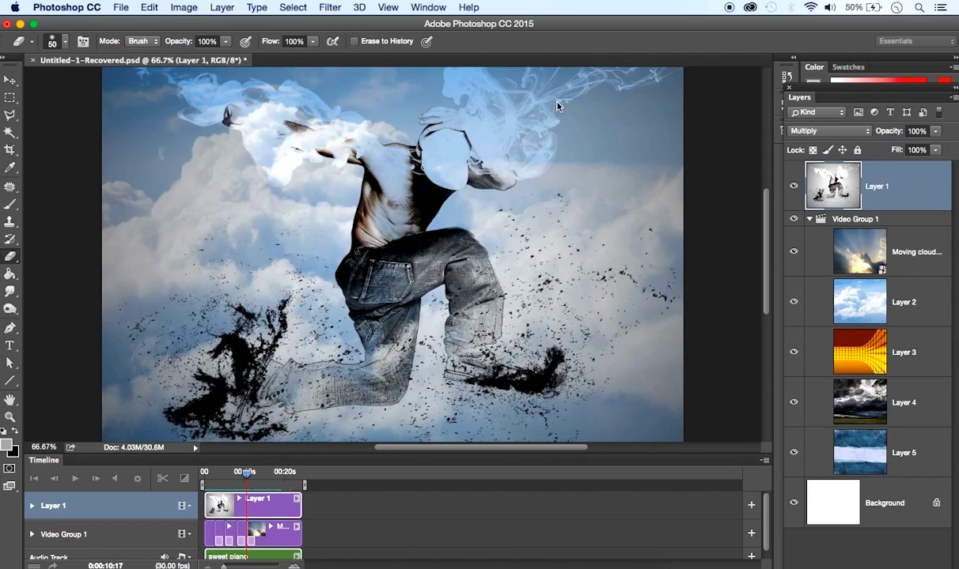